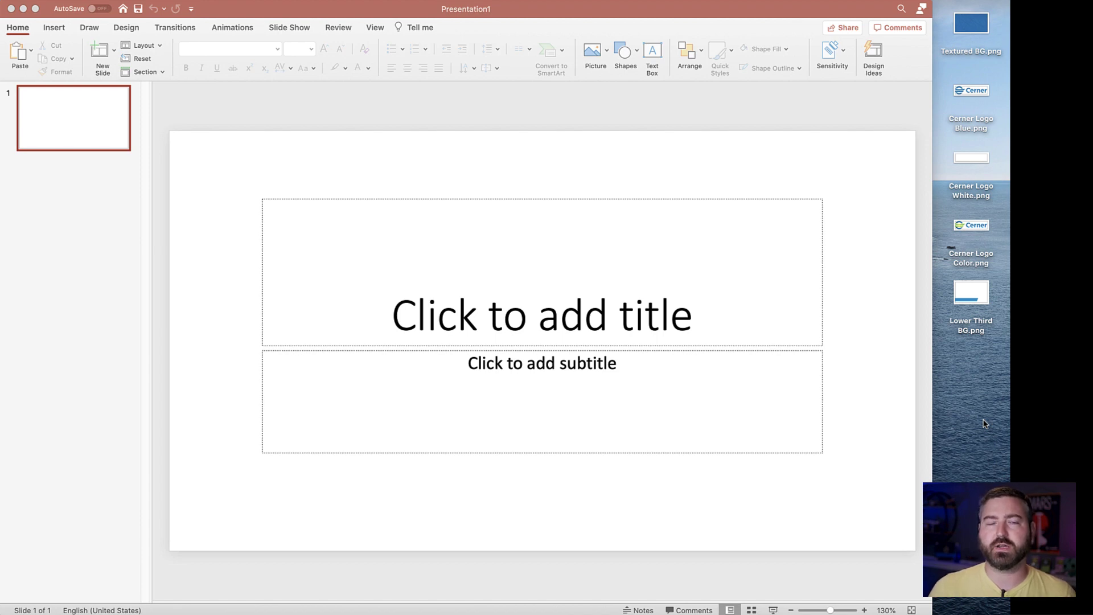
- Delete the empty title and subtitle placeholders to leave a blank slide
left_click_drag(241, 122, 649, 547)
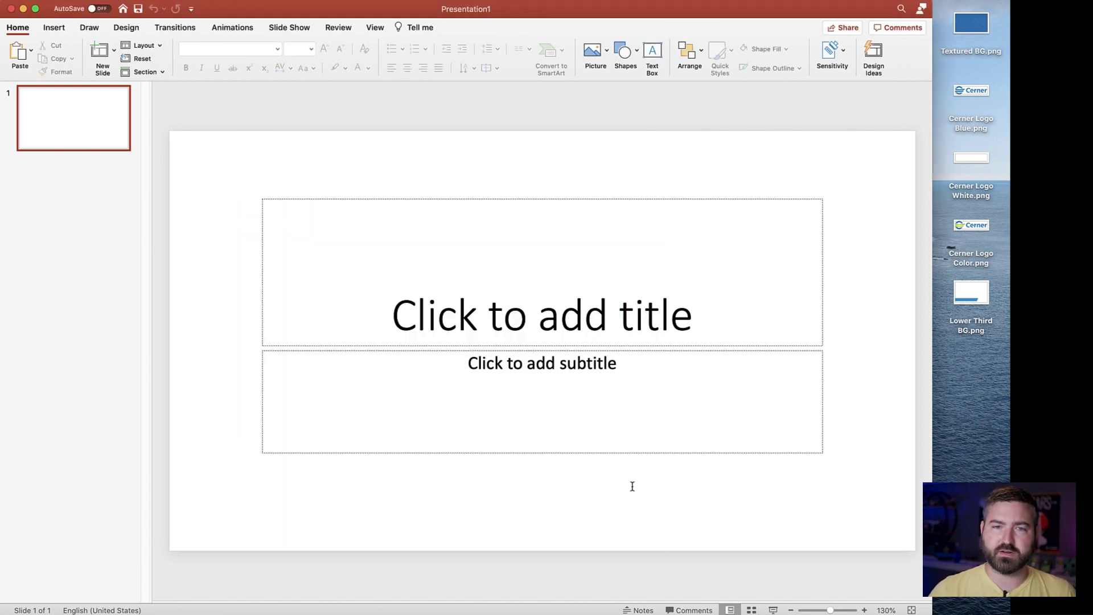
left_click(558, 201)
key("Delete")
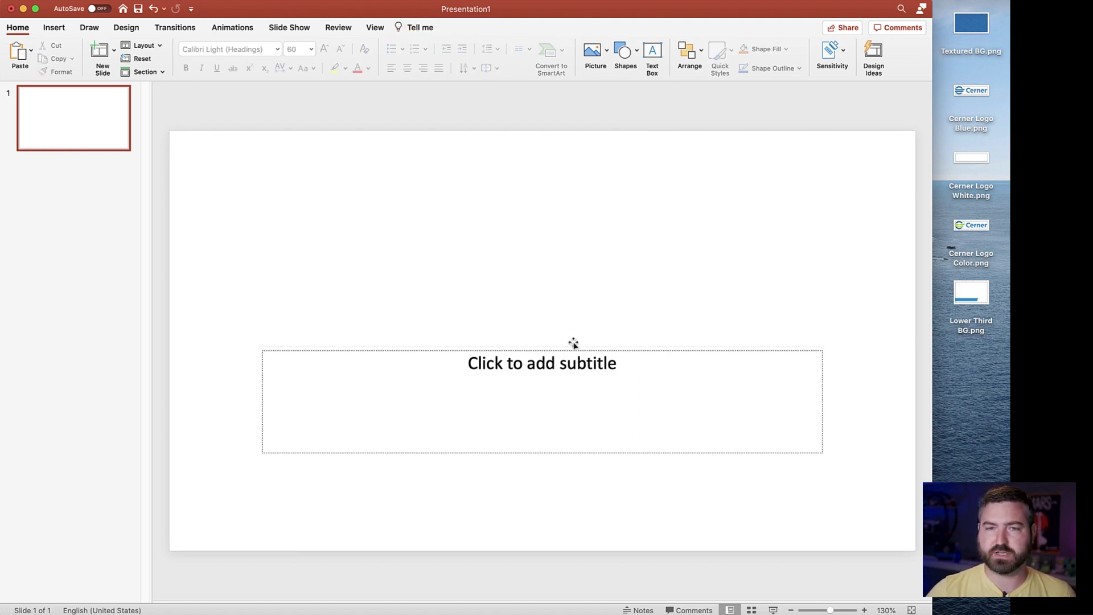
left_click(574, 350)
key("Delete")
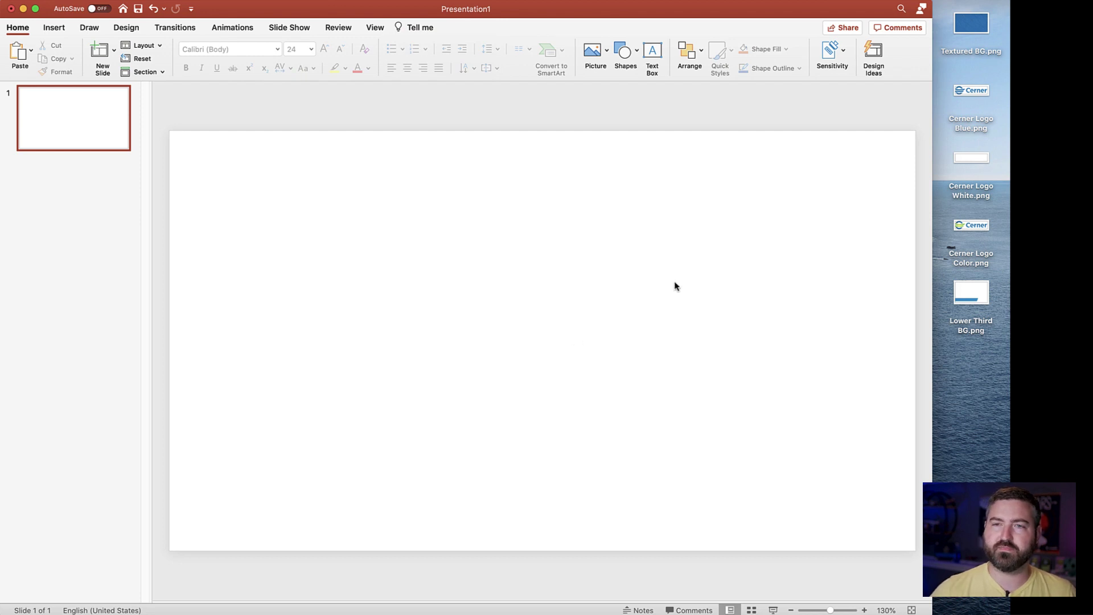
- Place Textured BG.png on the slide as its full blue background
left_click(972, 31)
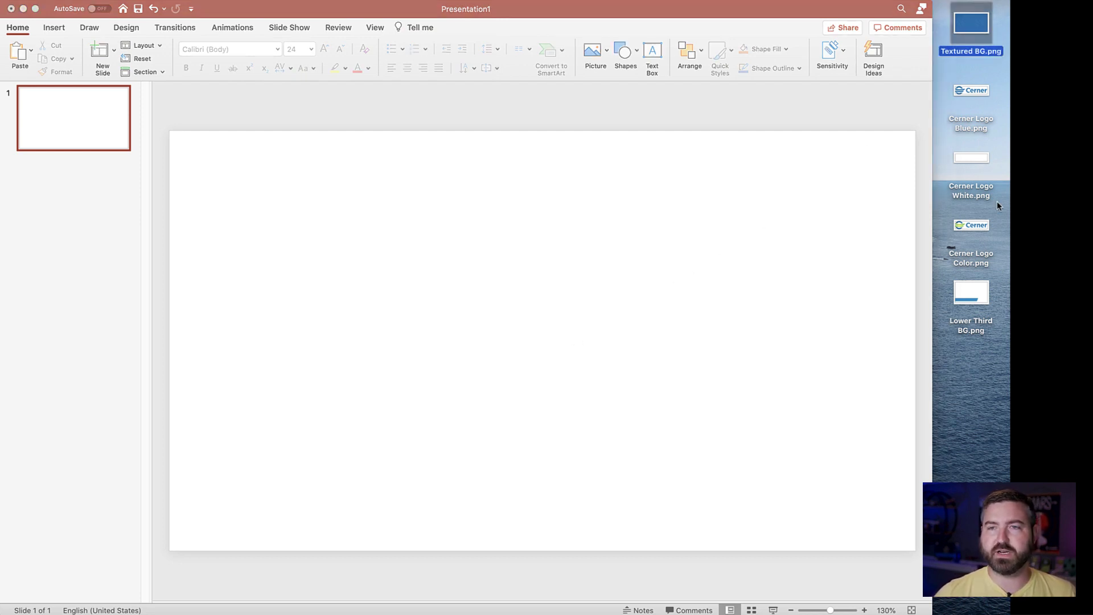
key("space")
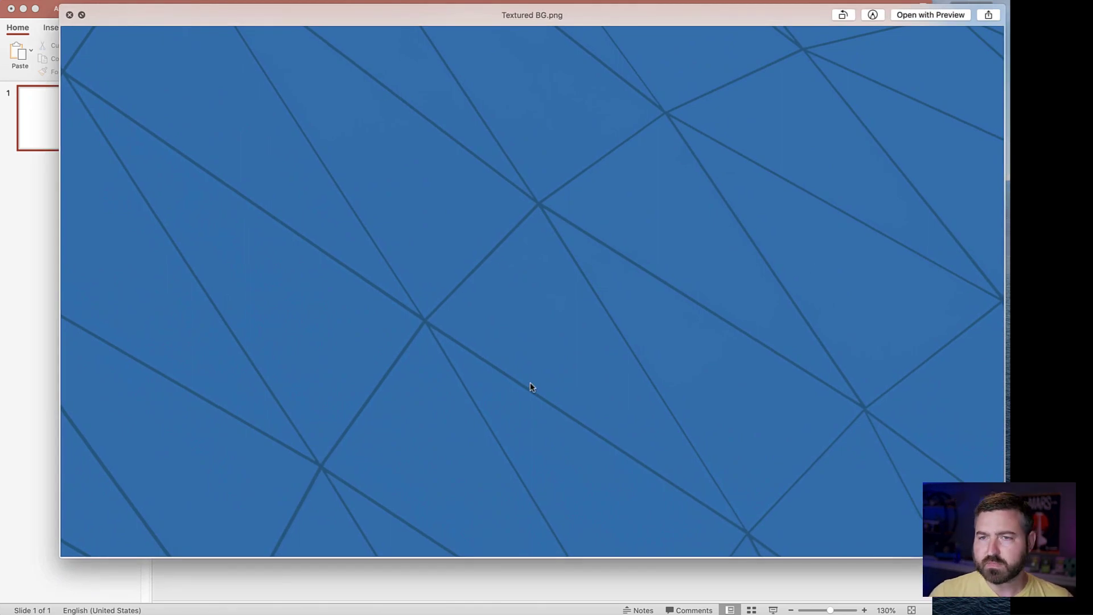
key("space")
left_click_drag(971, 26, 555, 466)
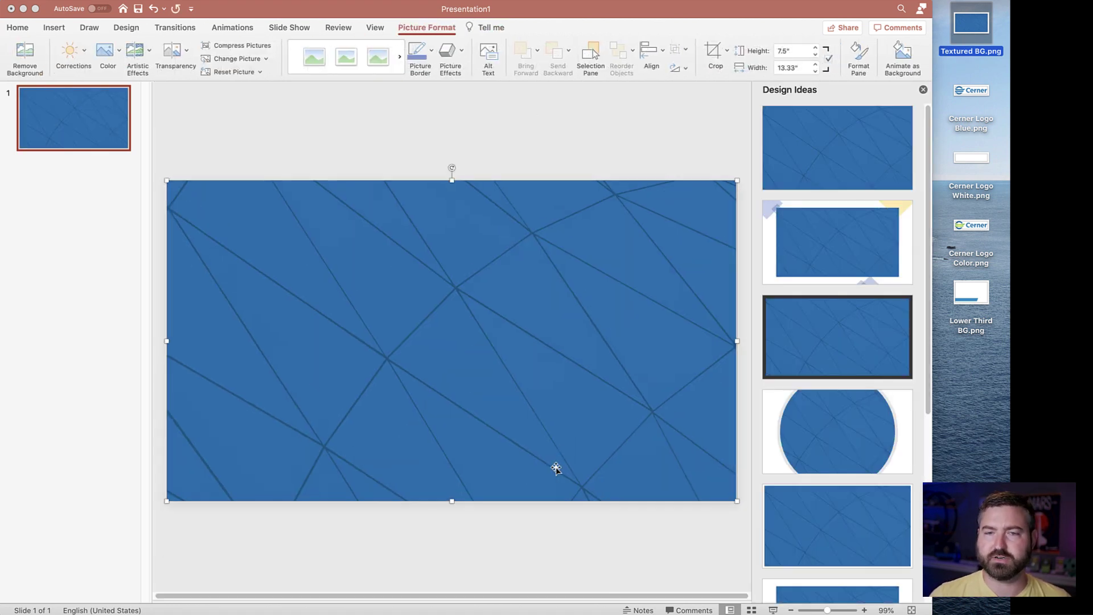
left_click(923, 91)
left_click(563, 574)
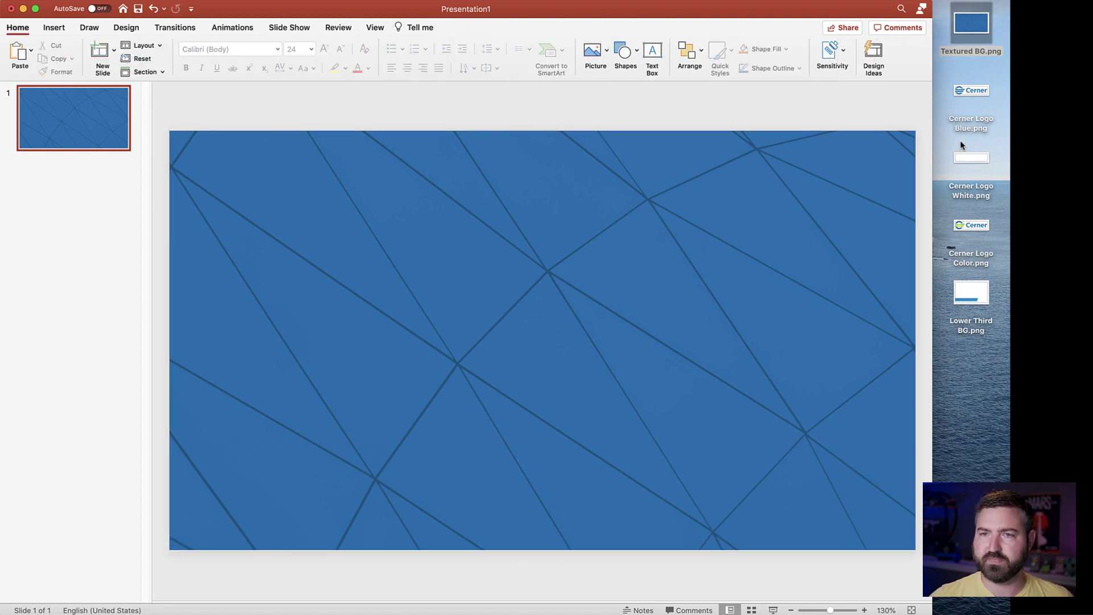
- Compare the colour and white Cerner logos, then place Cerner Logo White.png on the slide
left_click(973, 230)
key("space")
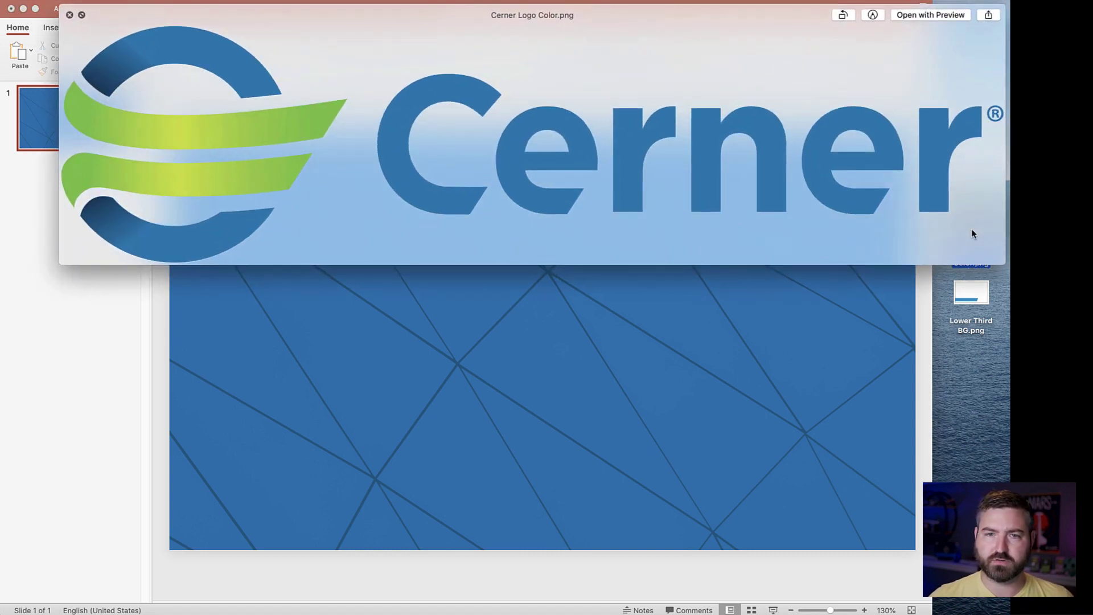
key("space")
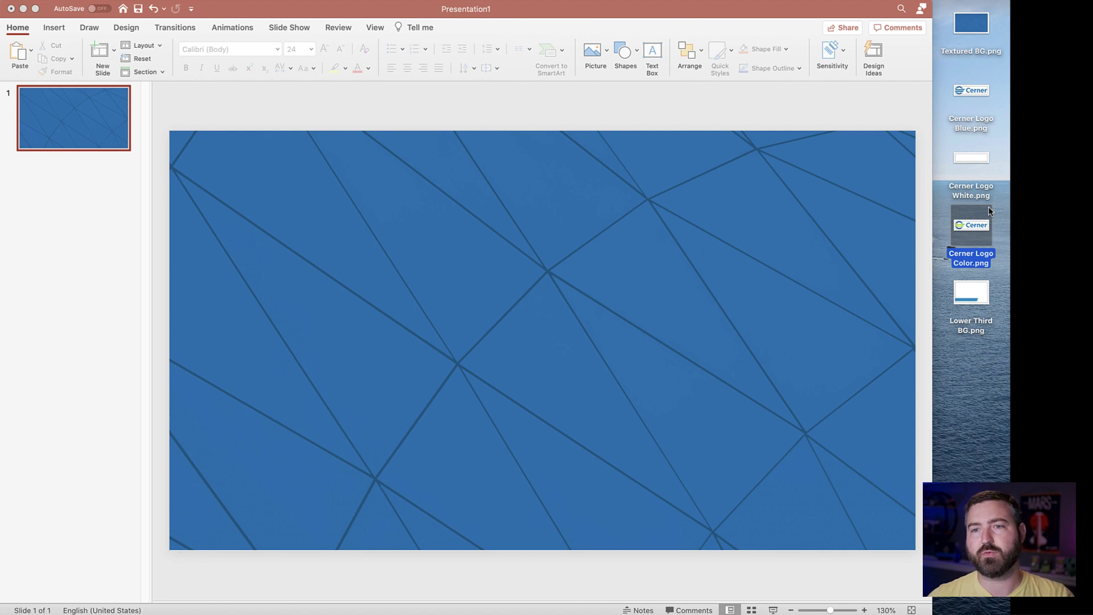
left_click(980, 162)
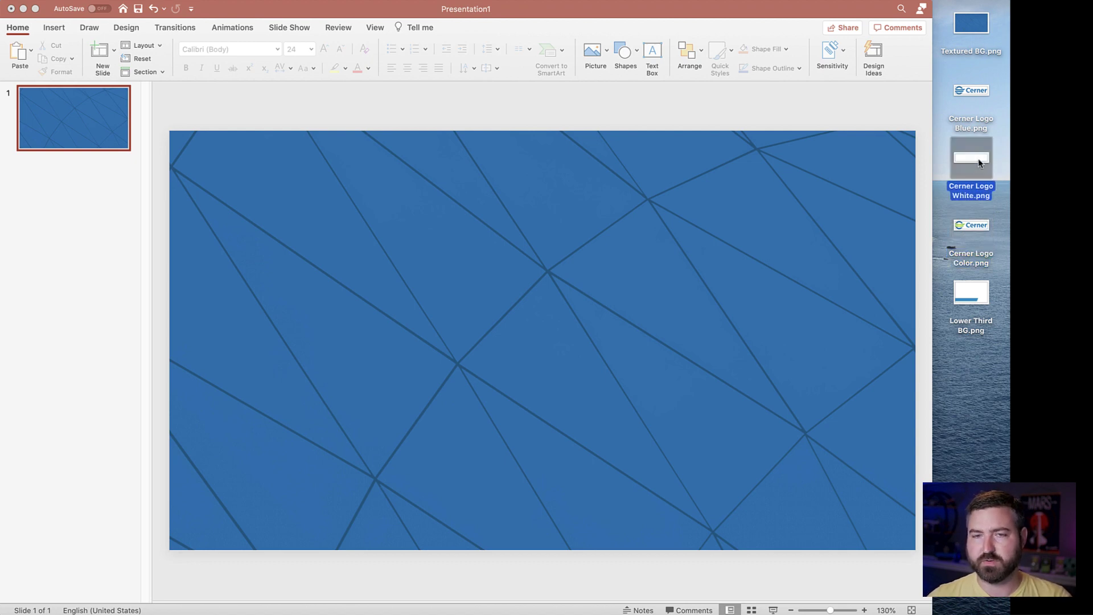
key("space")
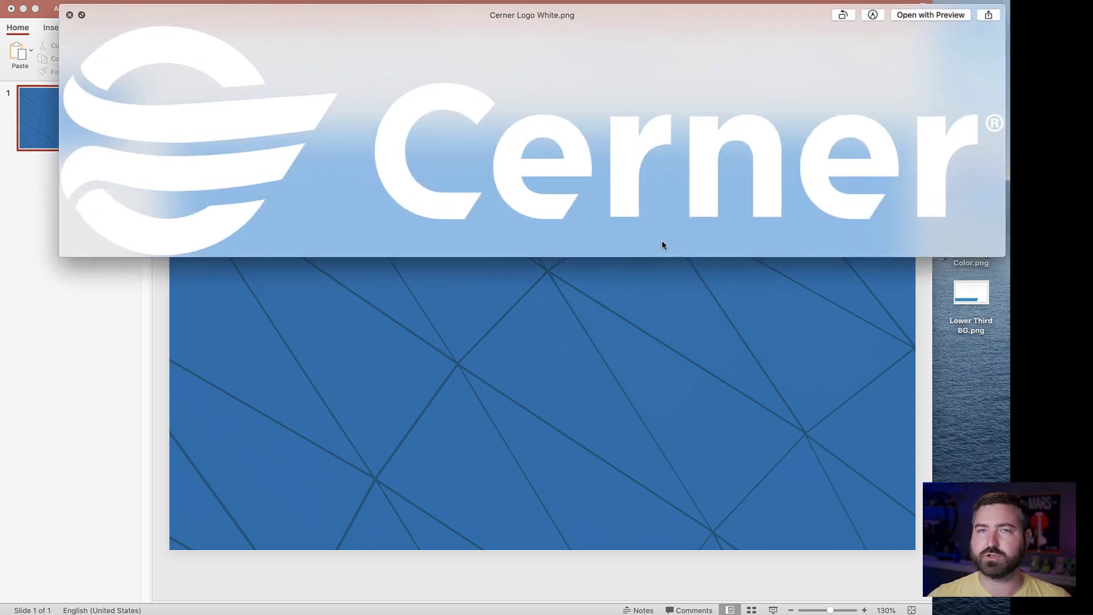
key("space")
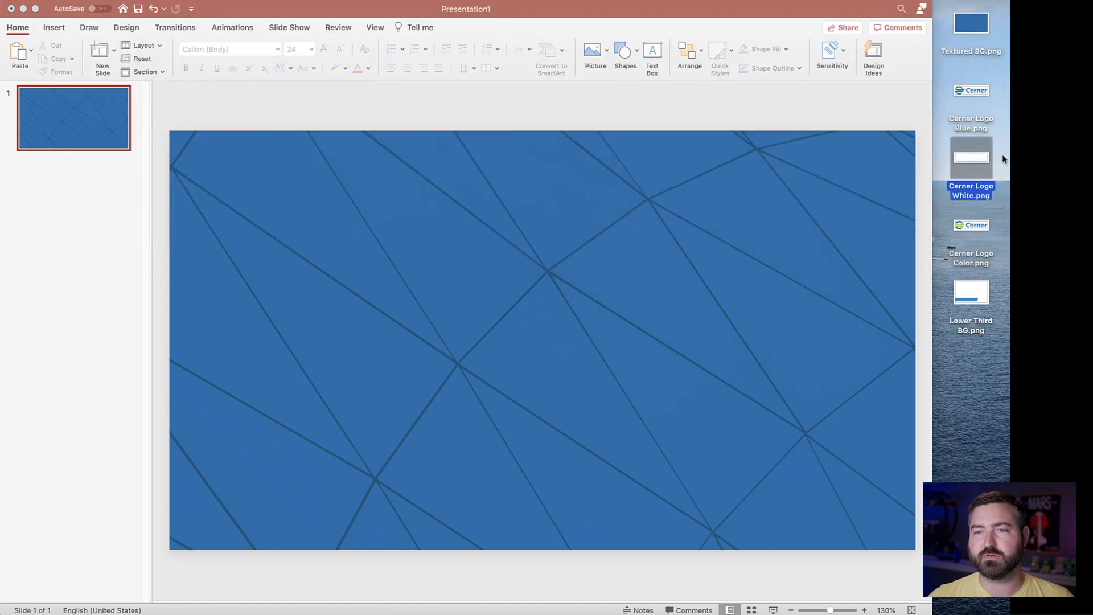
left_click_drag(977, 161, 577, 343)
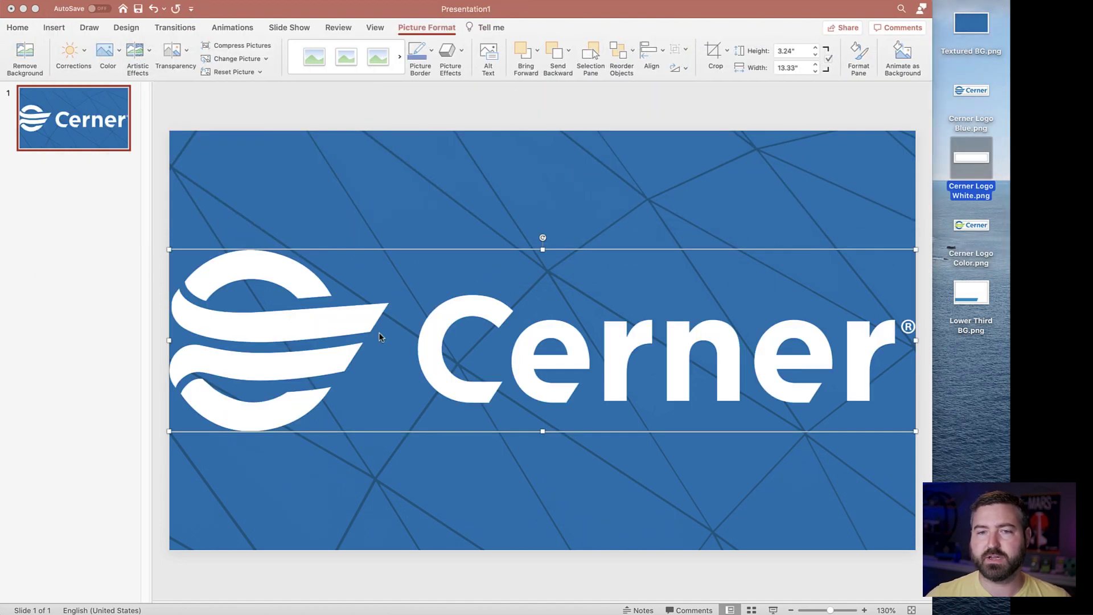
- Shrink the white logo to 1.63" by 0.4" in the bottom-left corner
left_click(734, 273)
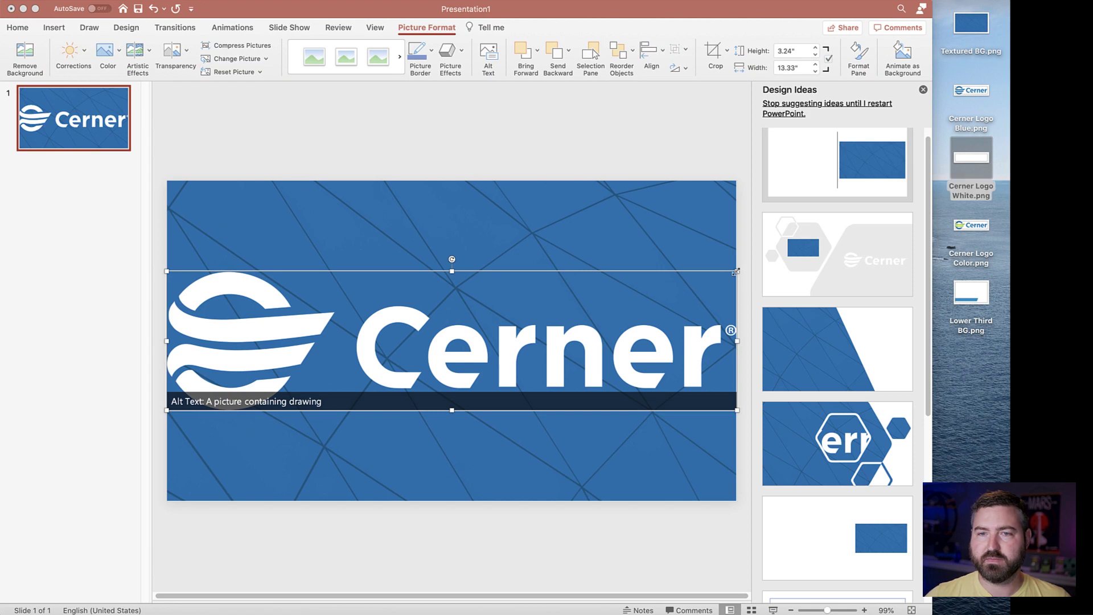
left_click_drag(737, 271, 221, 484)
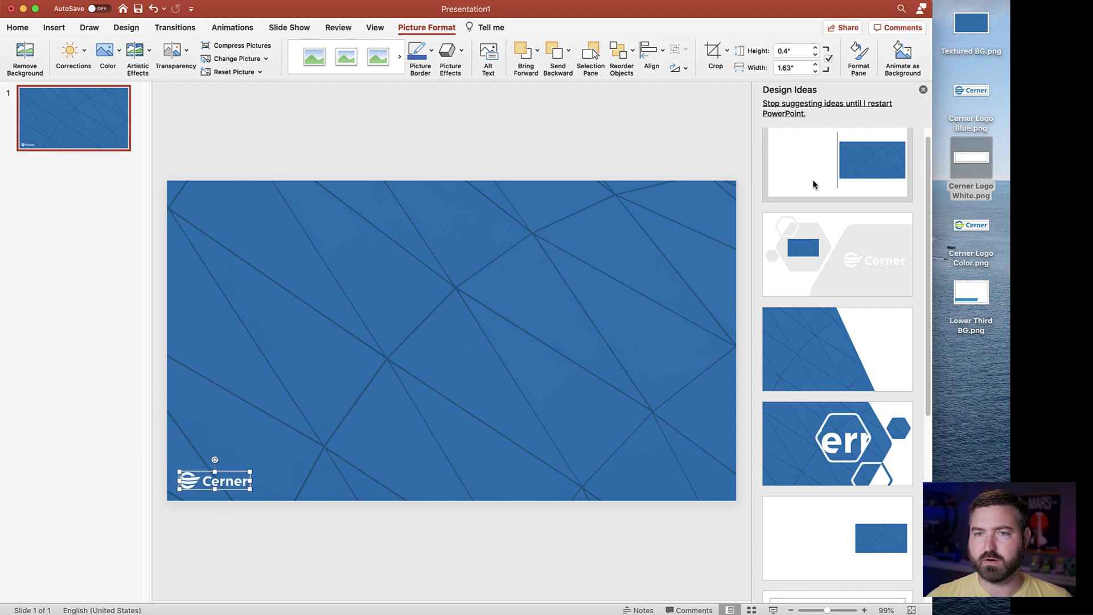
left_click(923, 90)
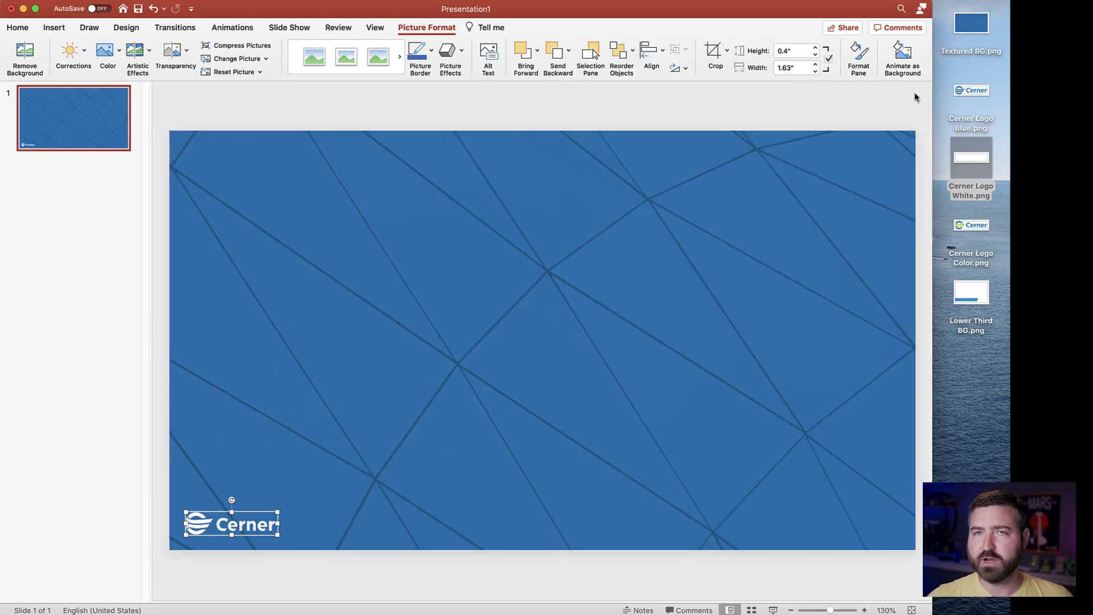
left_click(239, 571)
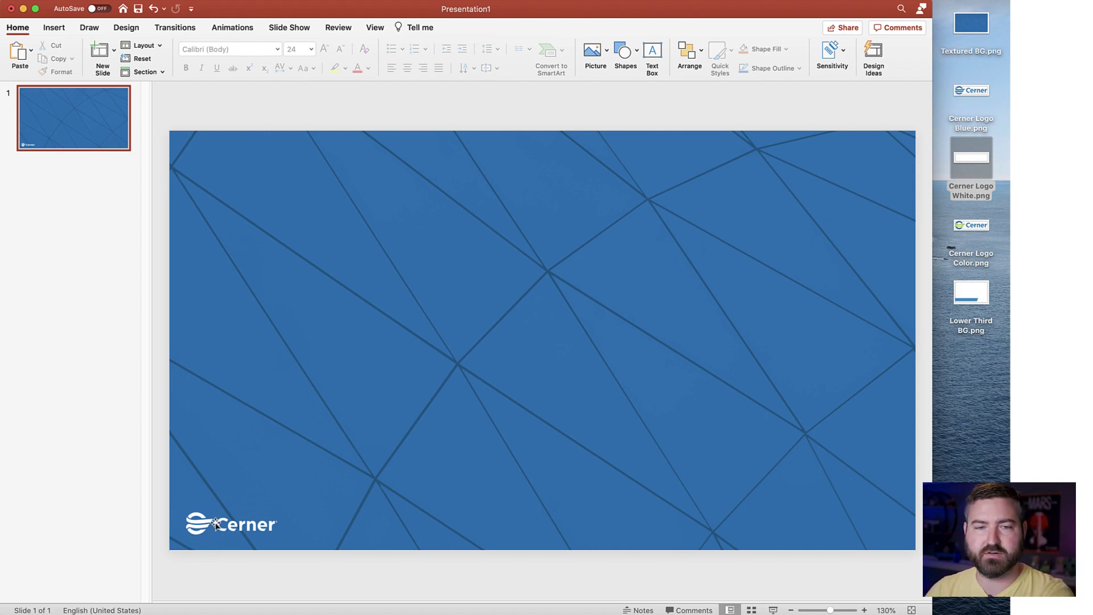
scroll(216, 524, "up", 3)
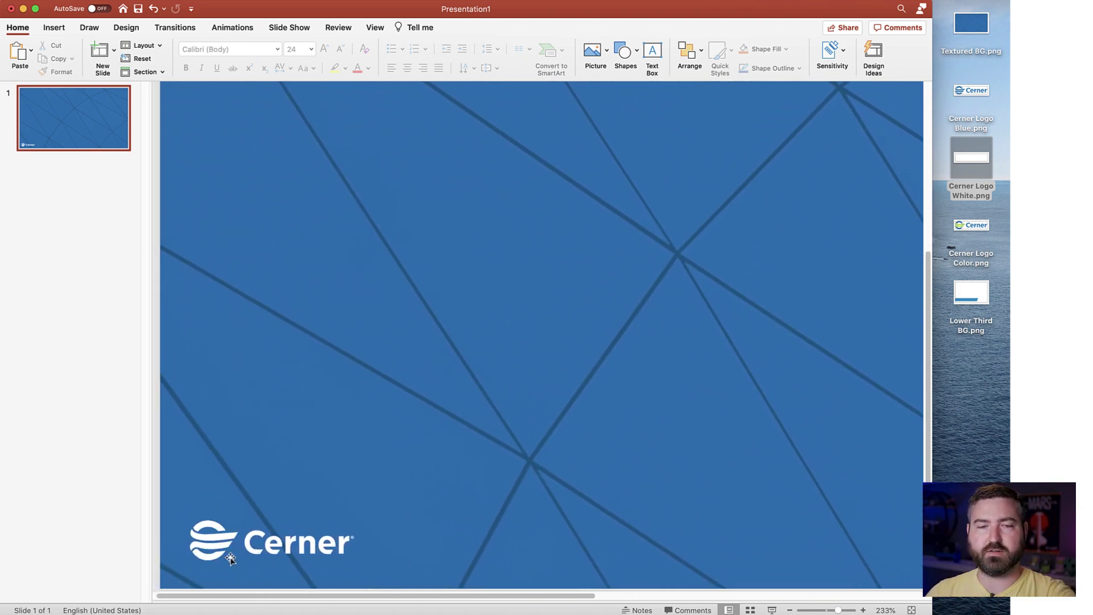
scroll(231, 559, "down", 10)
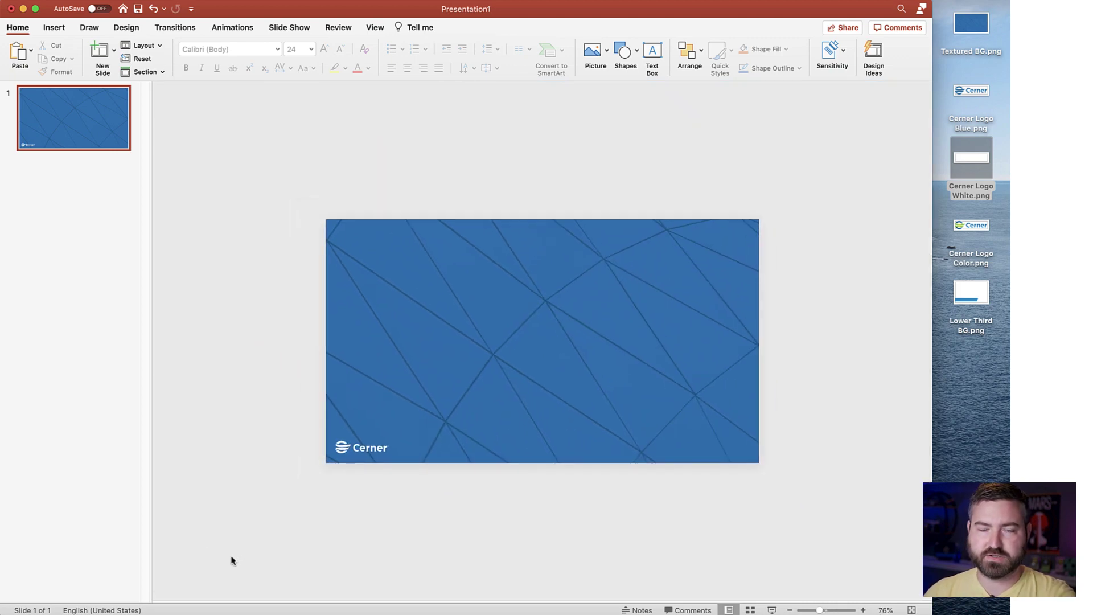
scroll(230, 561, "up", 4)
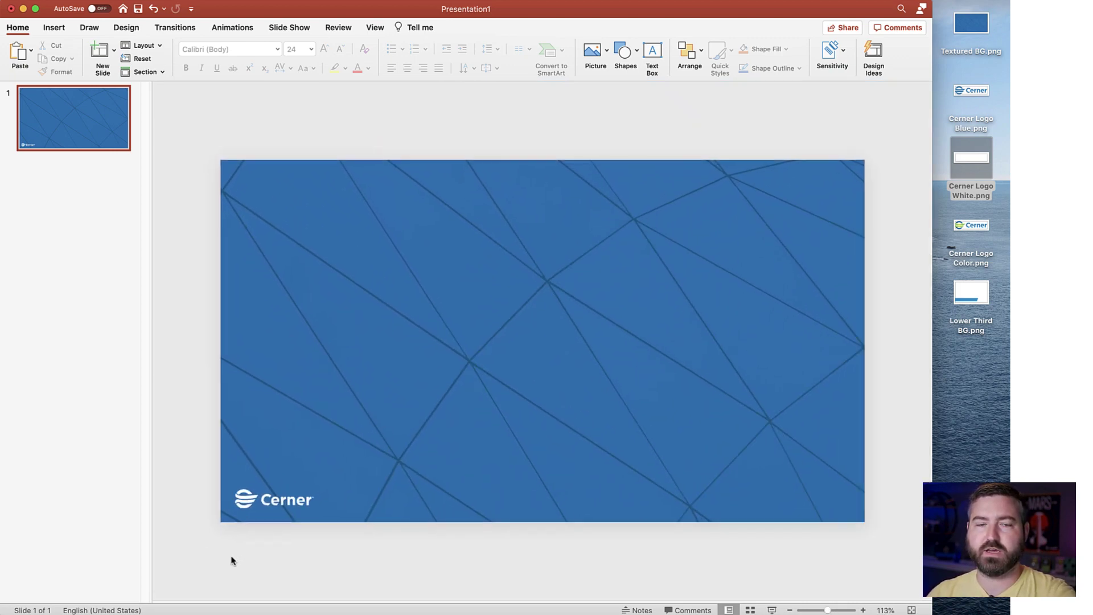
- Place Lower Third BG.png on the slide with its light-blue bar along the top-left edge
left_click(972, 294)
key("space")
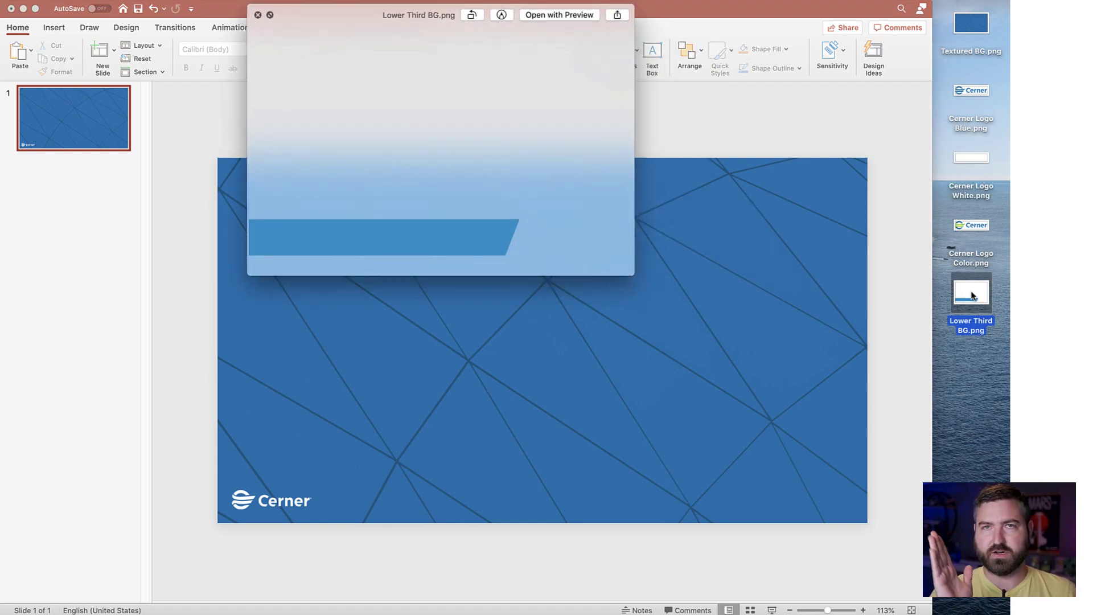
key("space")
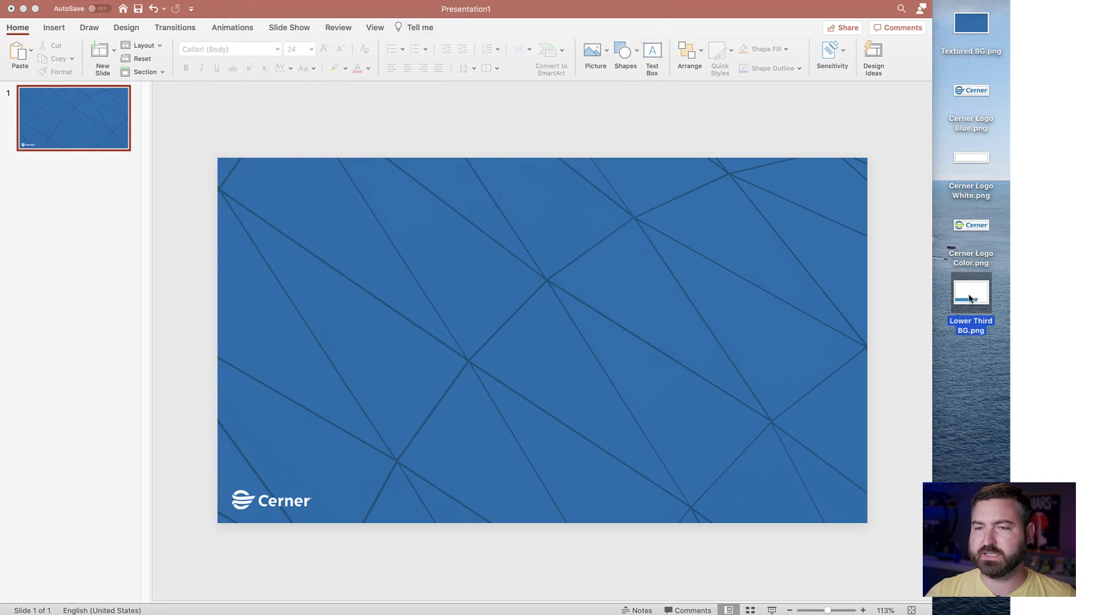
left_click_drag(971, 298, 347, 263)
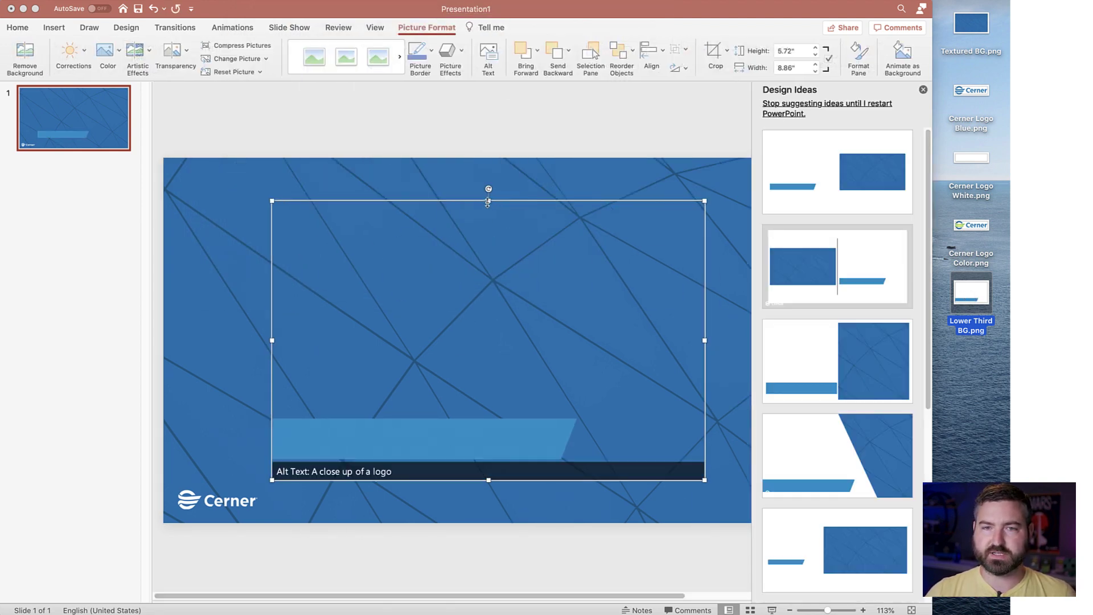
left_click(439, 436)
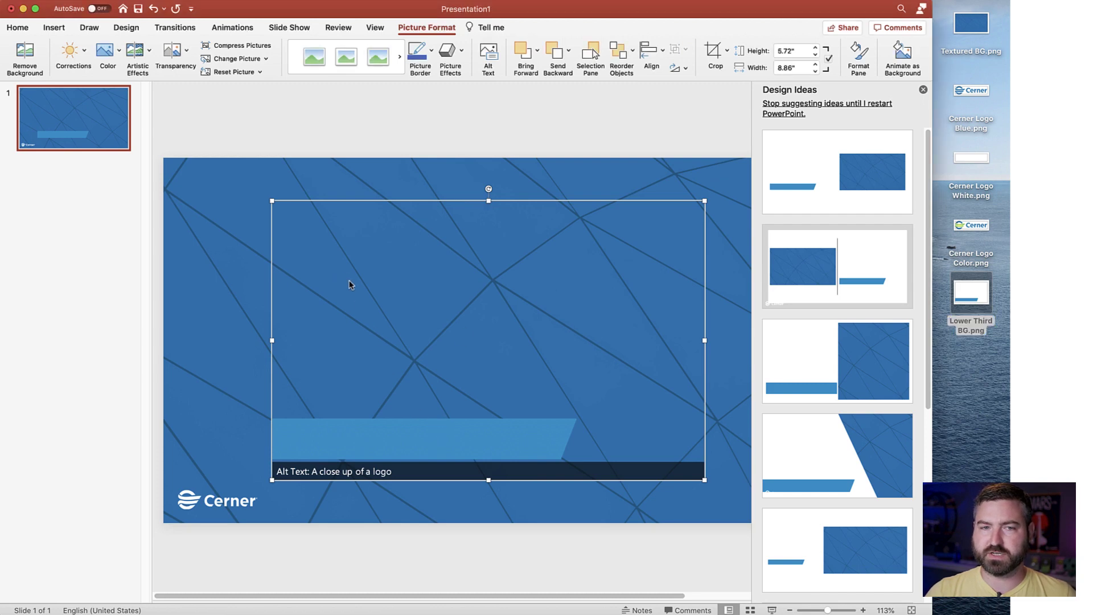
left_click(226, 442)
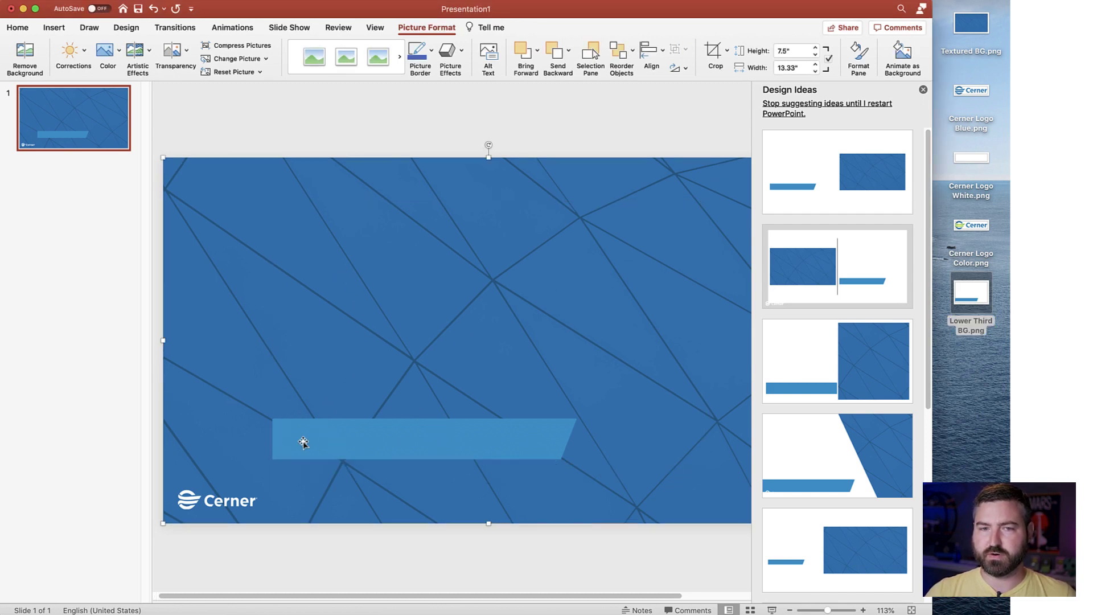
left_click_drag(365, 446, 253, 207)
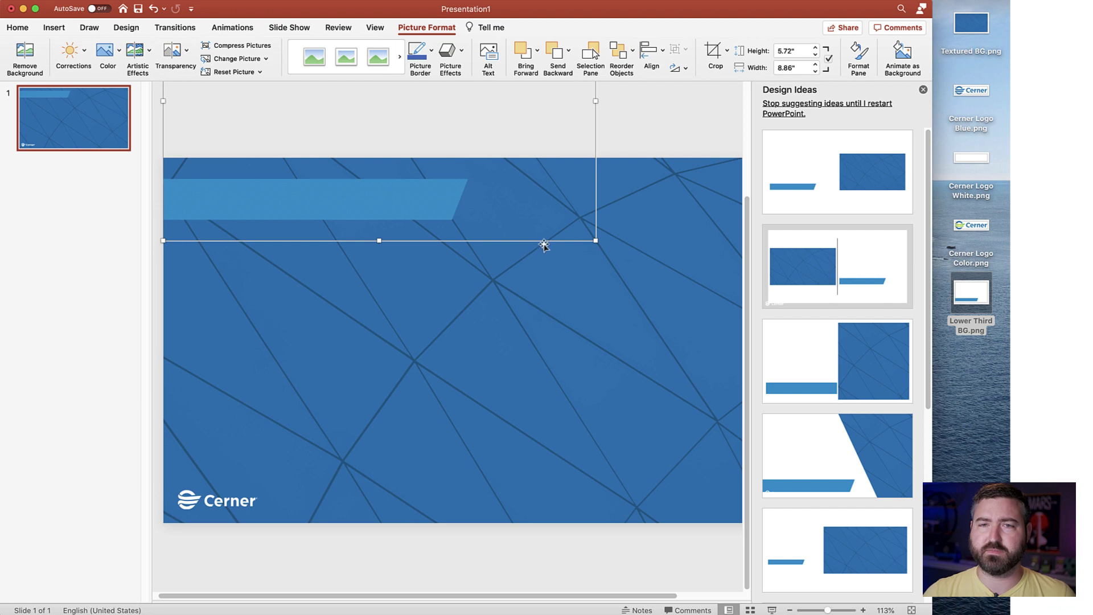
- Recolor the banner picture to the white preset under Picture Color
left_click(860, 57)
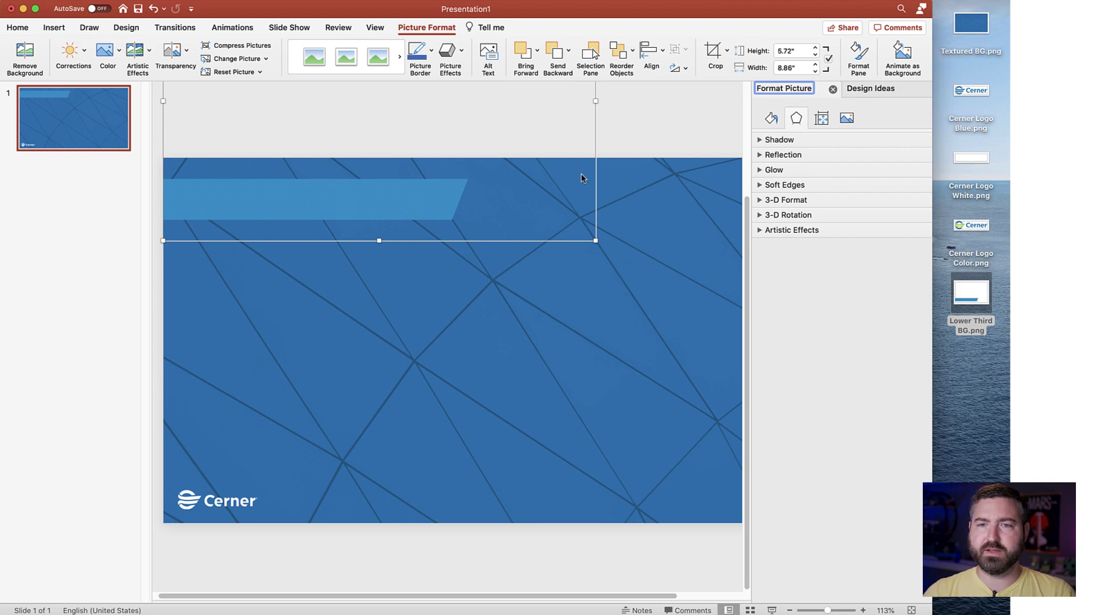
left_click(847, 118)
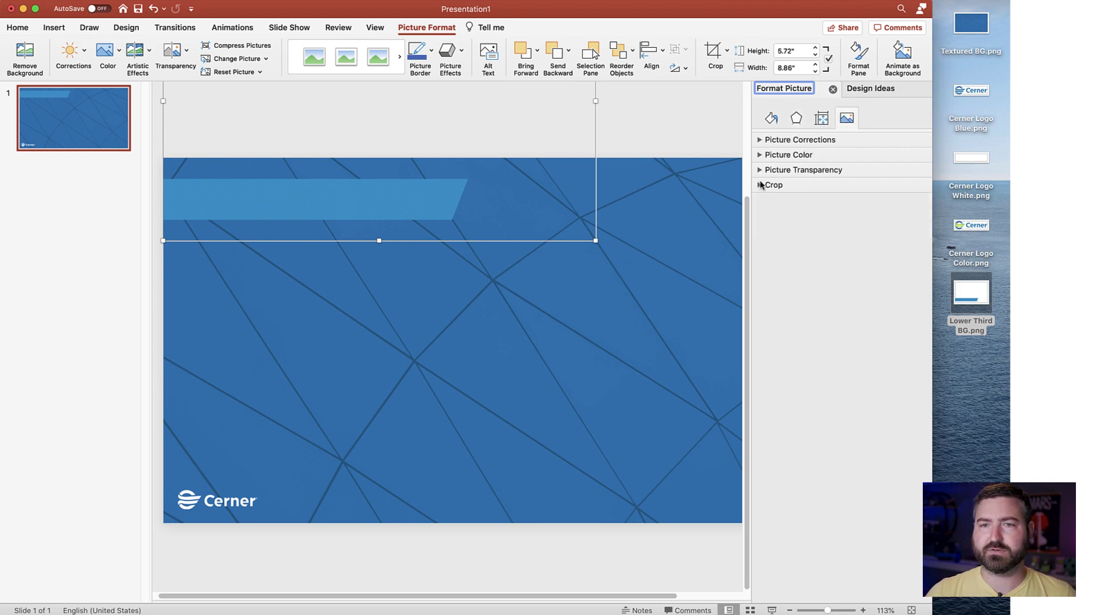
left_click(761, 155)
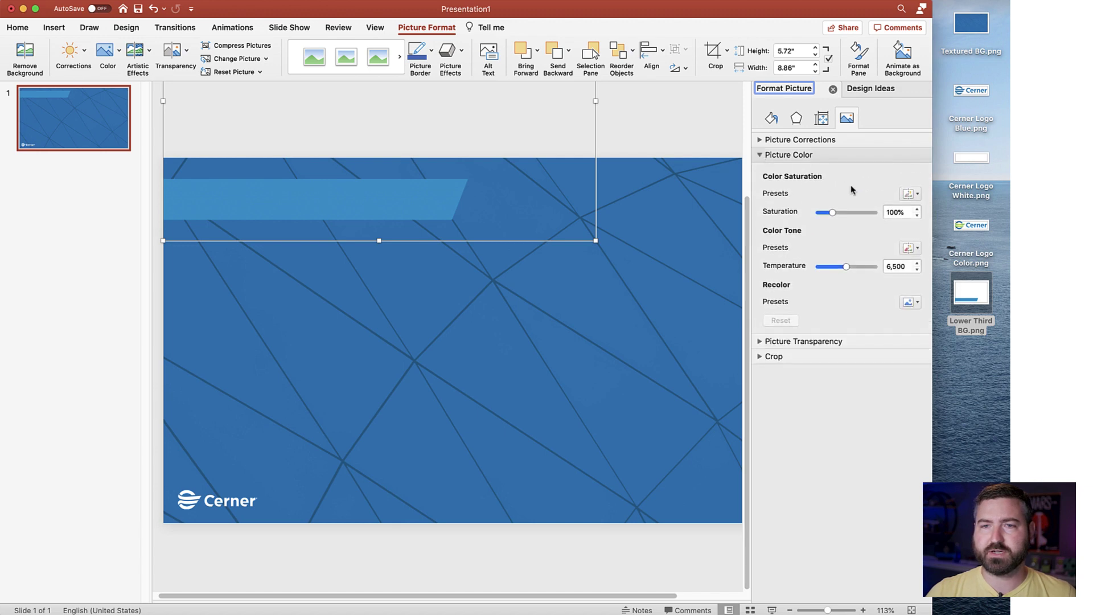
left_click(917, 304)
left_click(892, 336)
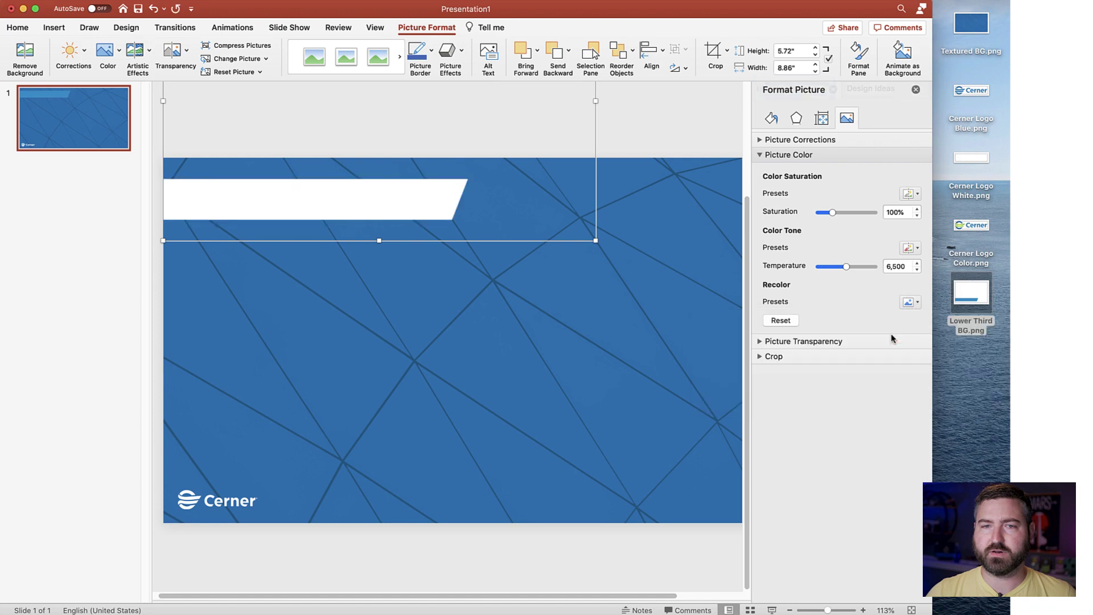
left_click(260, 354)
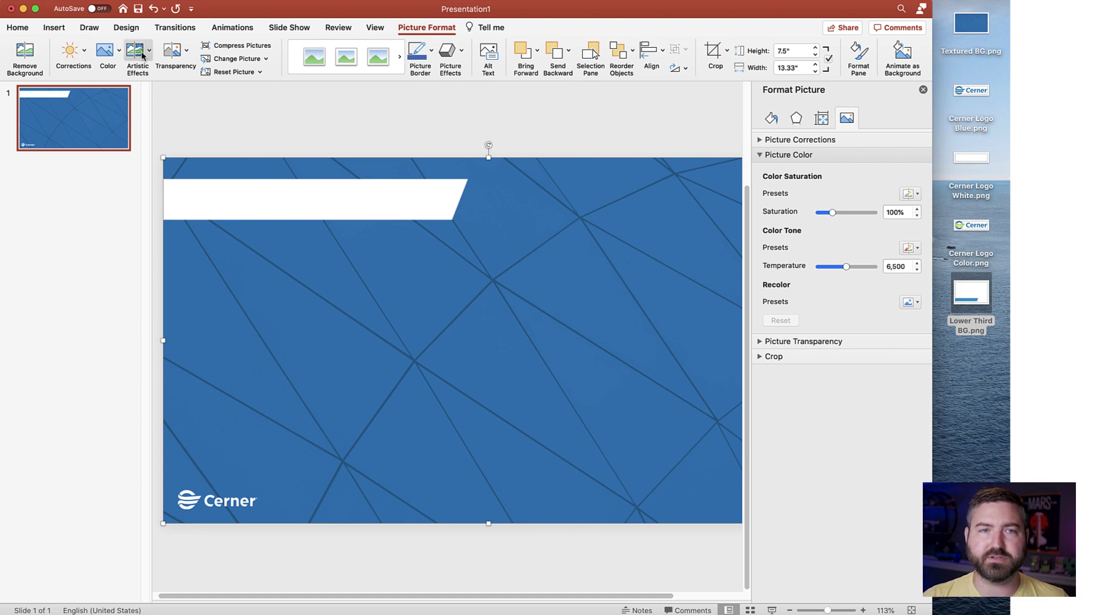
- Add a text box on the white banner with the presenter's name above 'Lead Technology Architect, Cerner'
left_click(50, 27)
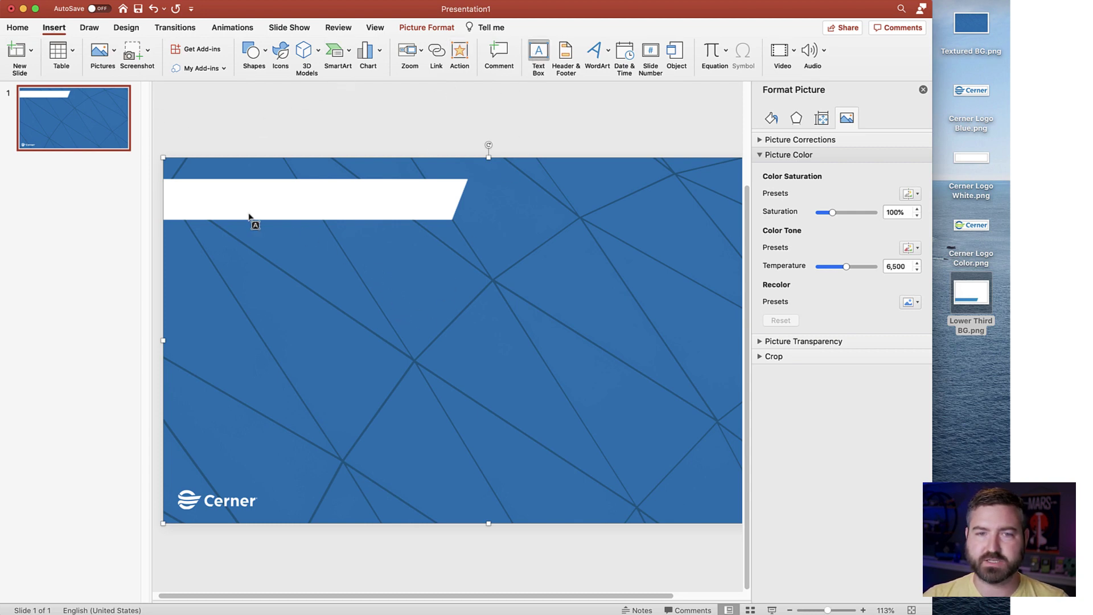
left_click_drag(178, 182, 308, 215)
type("John Moore")
key("BackSpace")
key("BackSpace")
key("BackSpace")
key("BackSpace")
key("BackSpace")
key("BackSpace")
key("BackSpace")
type("n Moore")
key("Return")
type("Lead Techn")
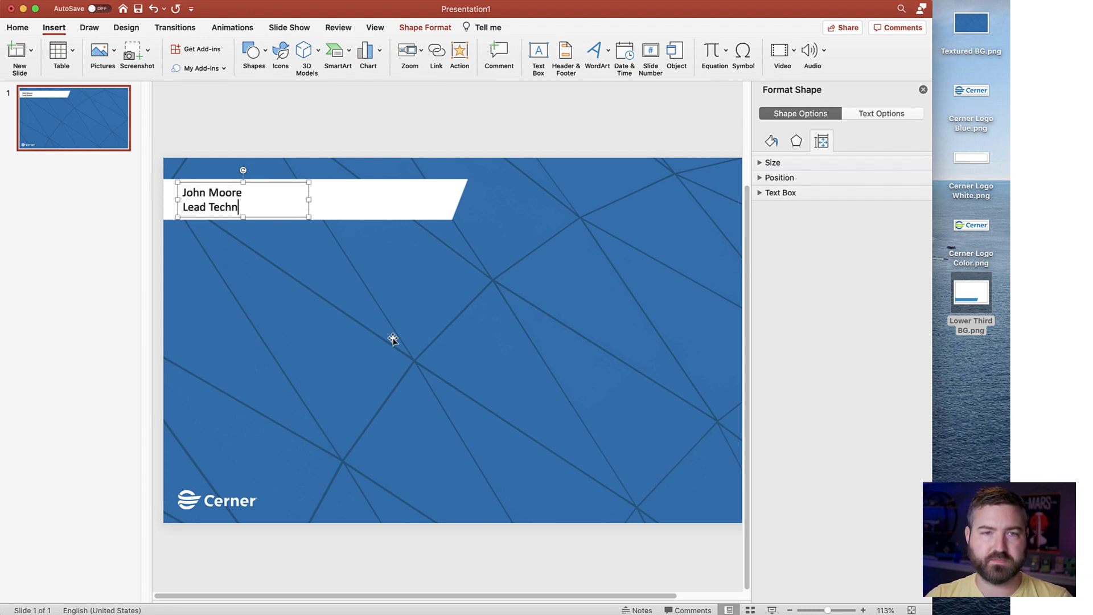
type("ilogy Archite")
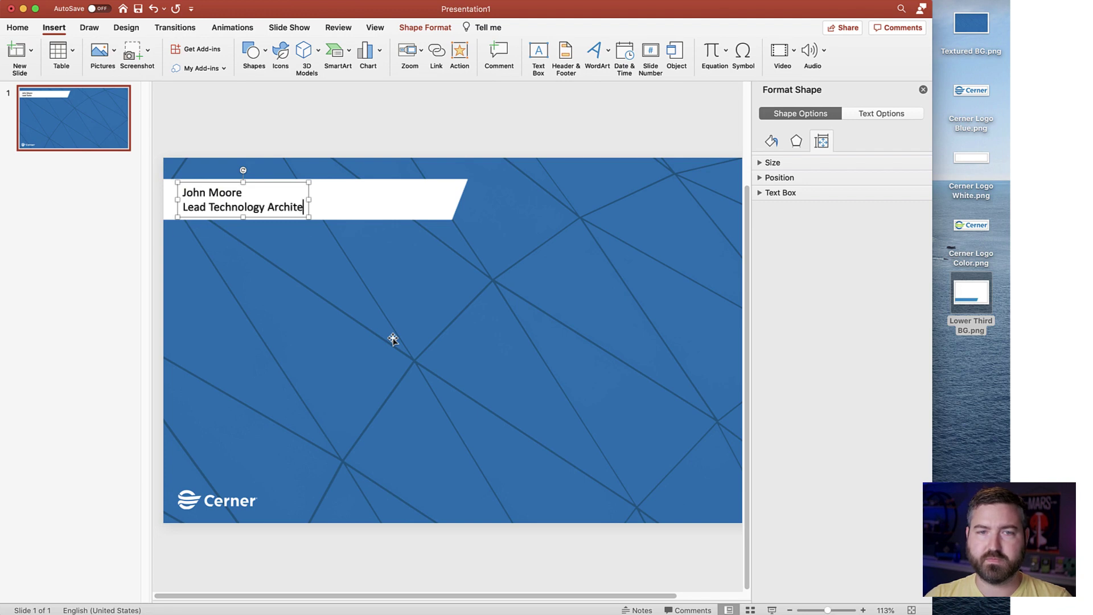
type("ct, Cerner")
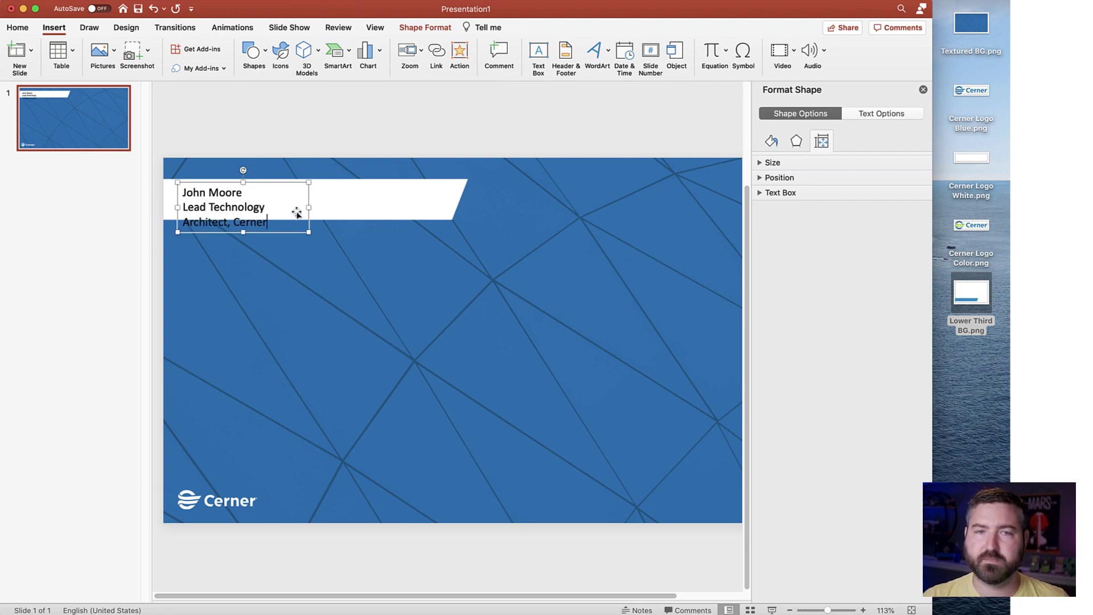
left_click_drag(309, 207, 364, 198)
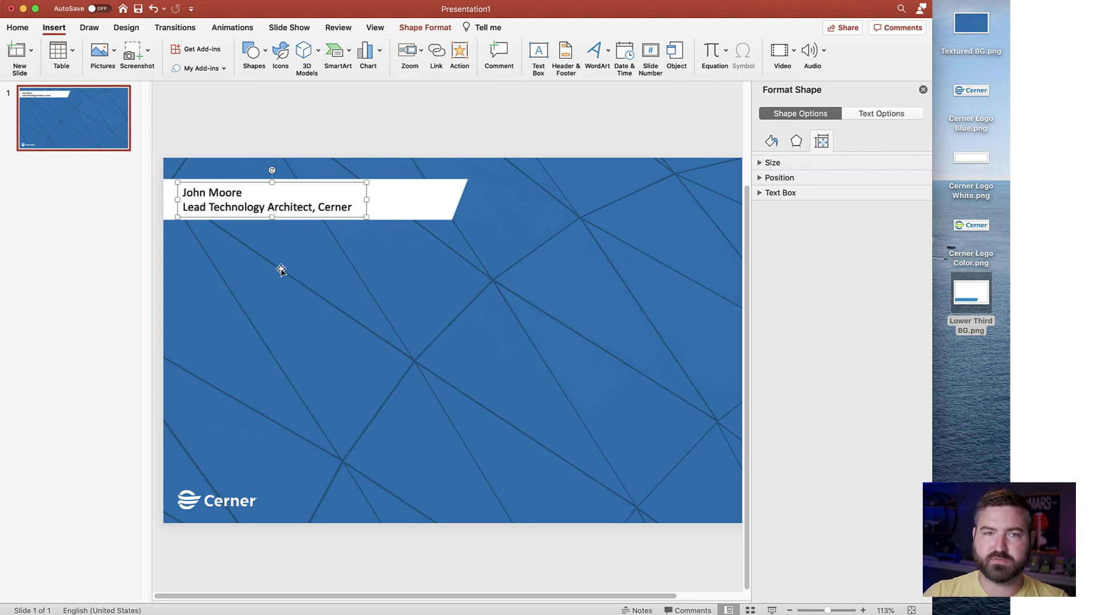
- Set the banner text font to Arial and widen the box to fit the title on one line
left_click(18, 27)
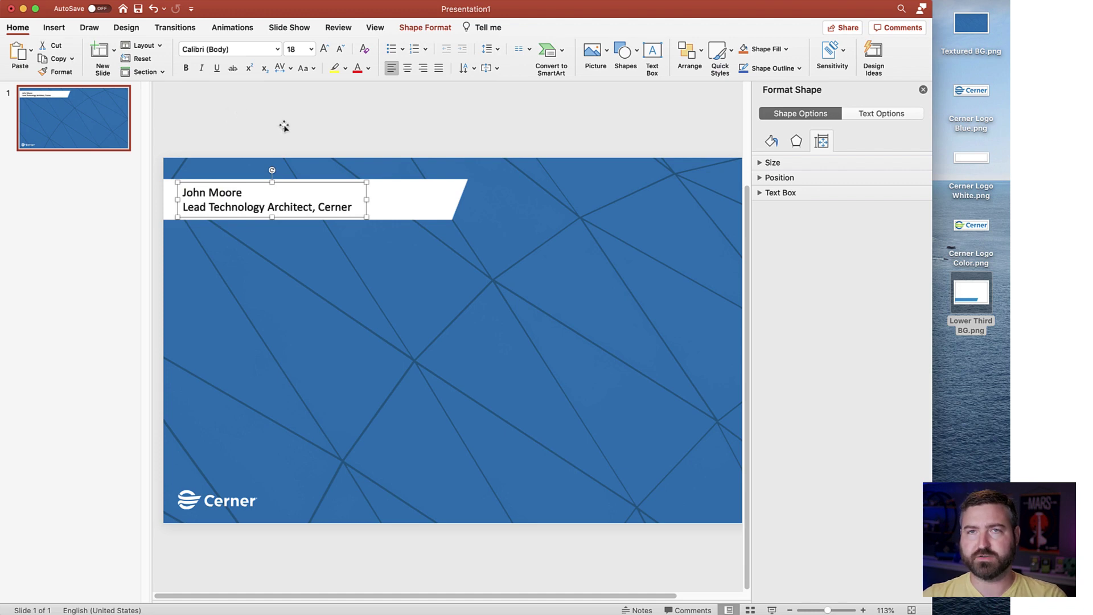
left_click(278, 52)
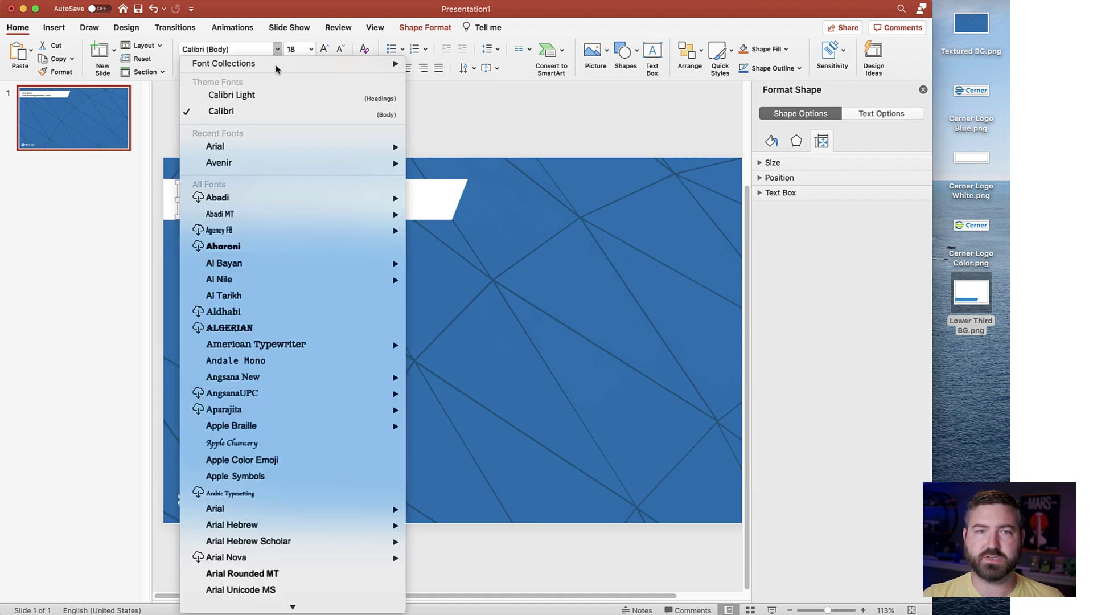
left_click(270, 150)
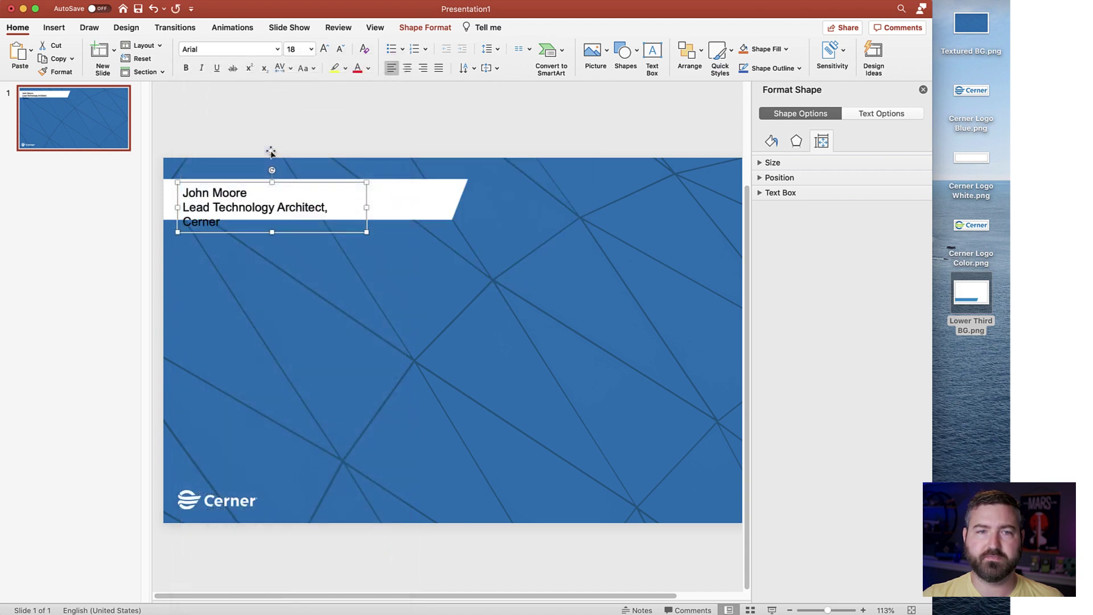
left_click_drag(367, 207, 382, 207)
- Make the presenter's name bold at 24 pt and nudge the text box into place
left_click_drag(251, 193, 183, 192)
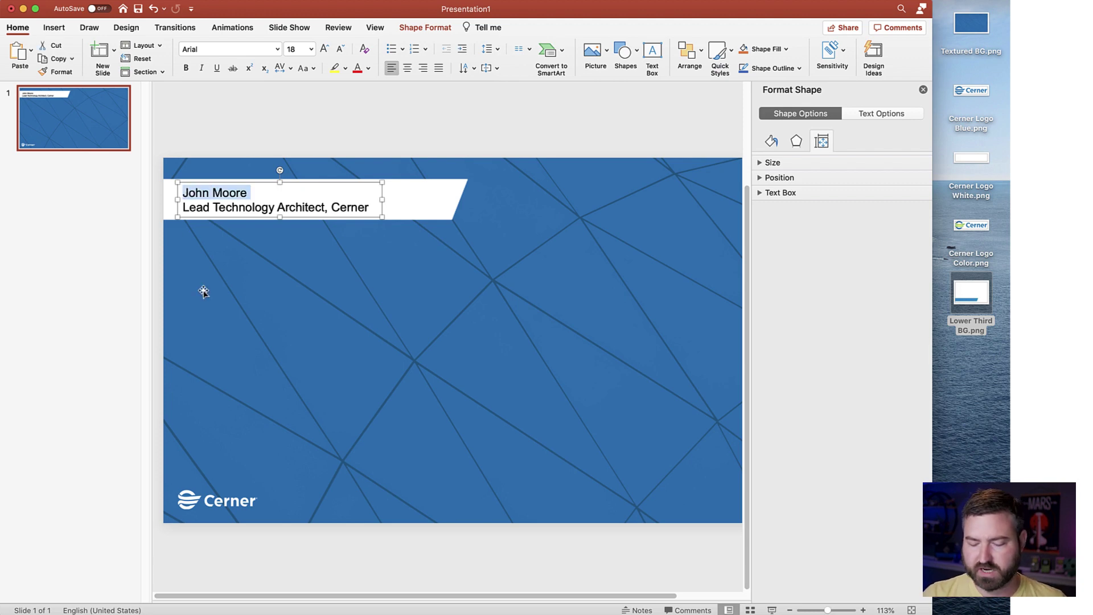
key("super+b")
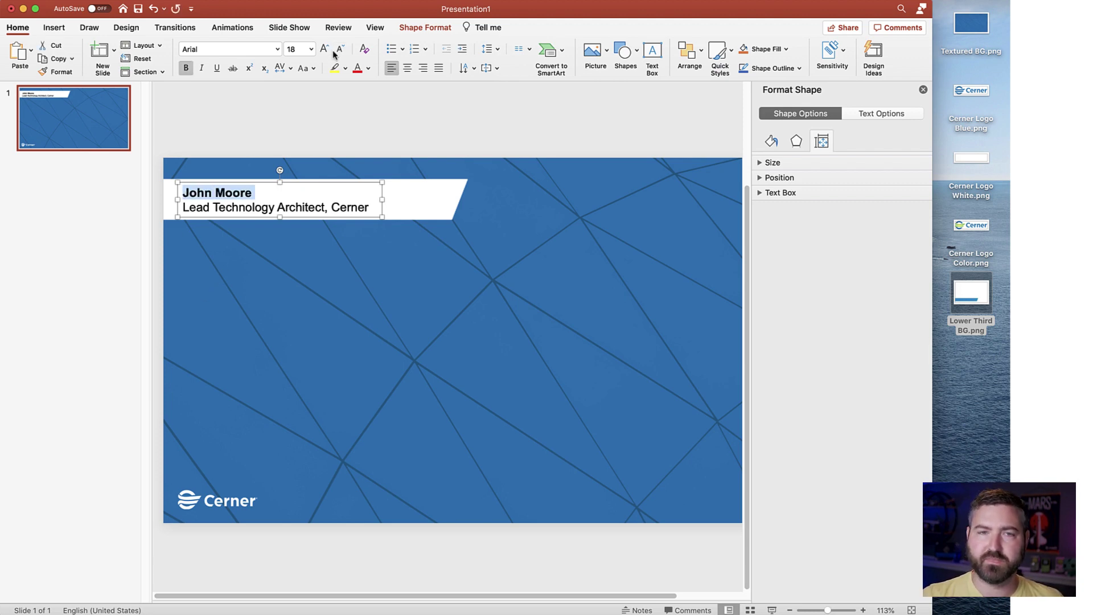
left_click(327, 52)
left_click(327, 52)
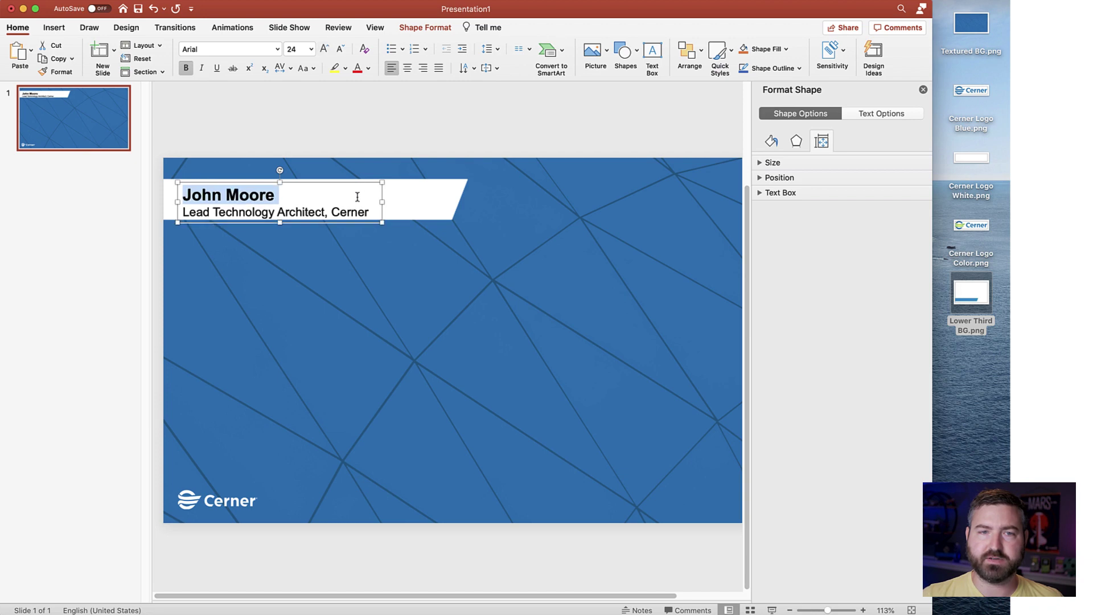
left_click_drag(355, 185, 355, 180)
left_click(356, 125)
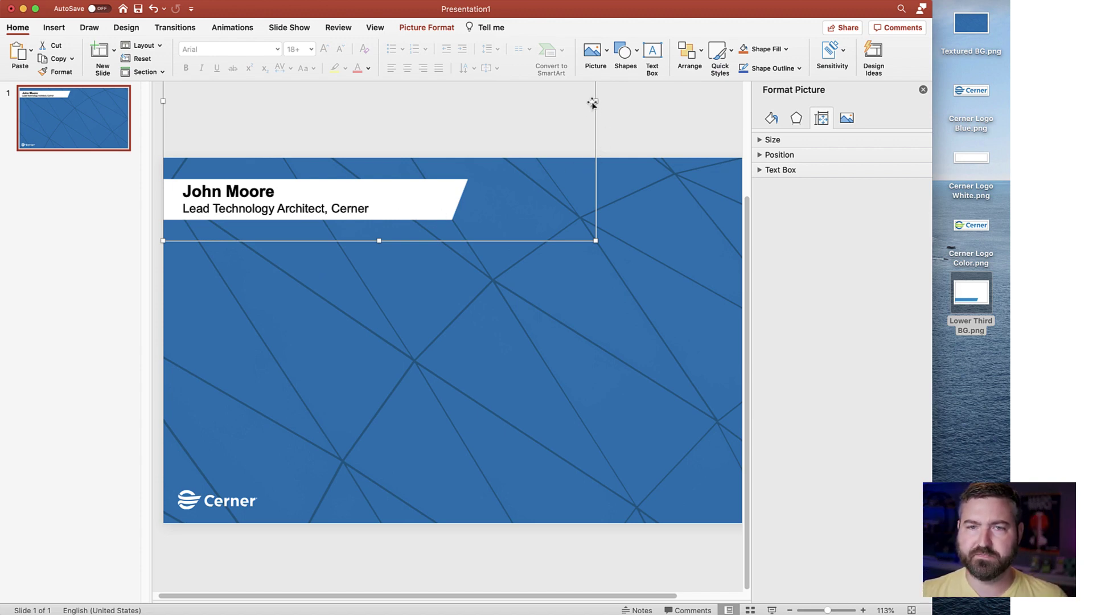
- Move the white banner picture left past the slide edge, undoing an accidental resize
left_click_drag(597, 102, 530, 122)
key("super+z")
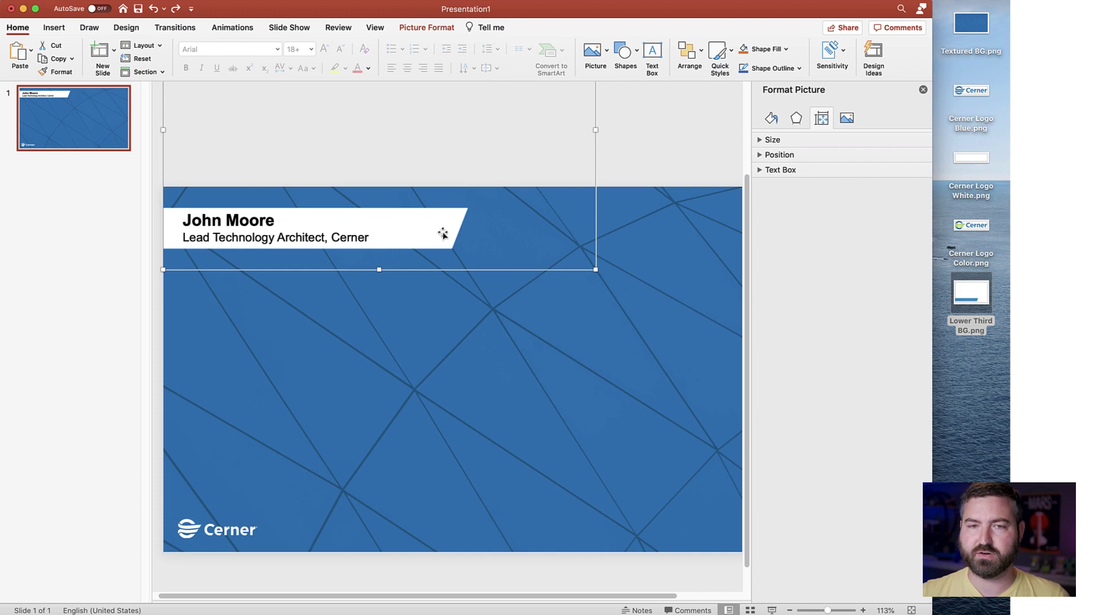
left_click_drag(442, 234, 368, 233)
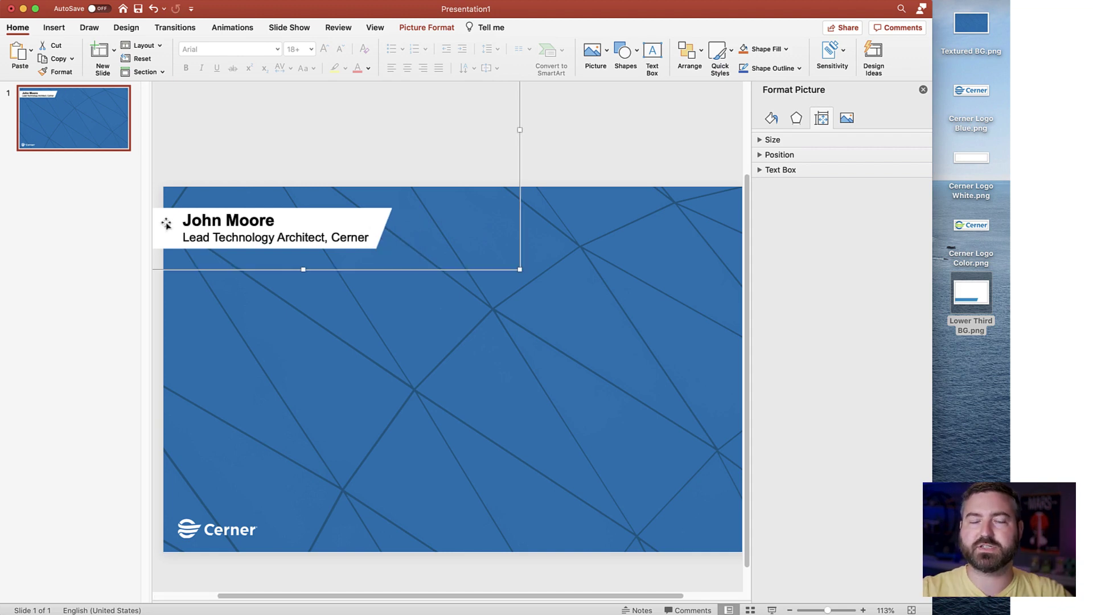
left_click(578, 152)
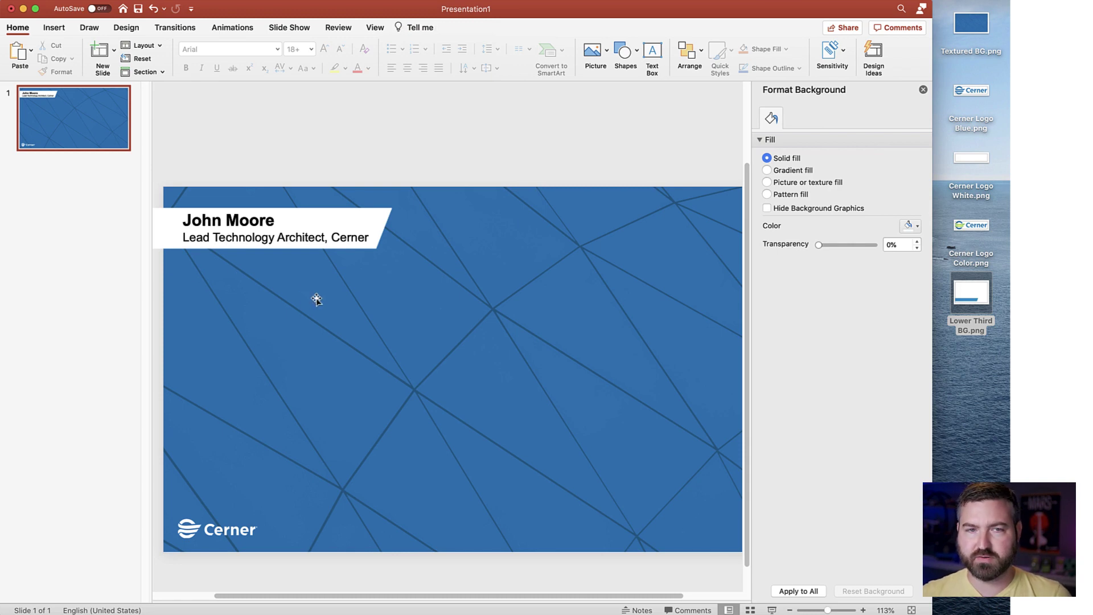
left_click(923, 90)
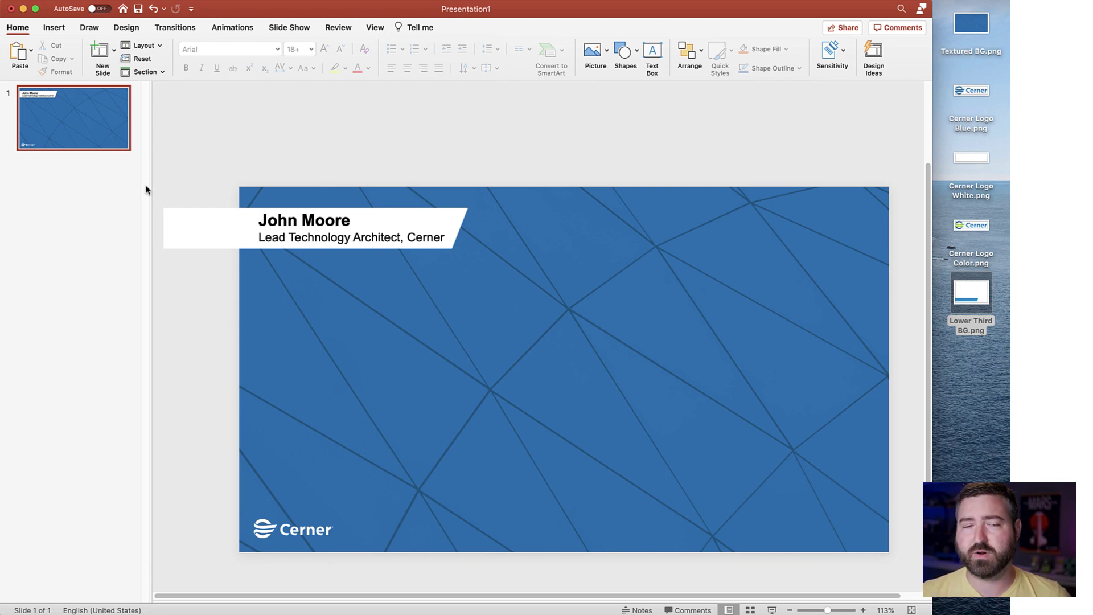
- Export the slide as a PNG image named Cerner BG
left_click(100, 0)
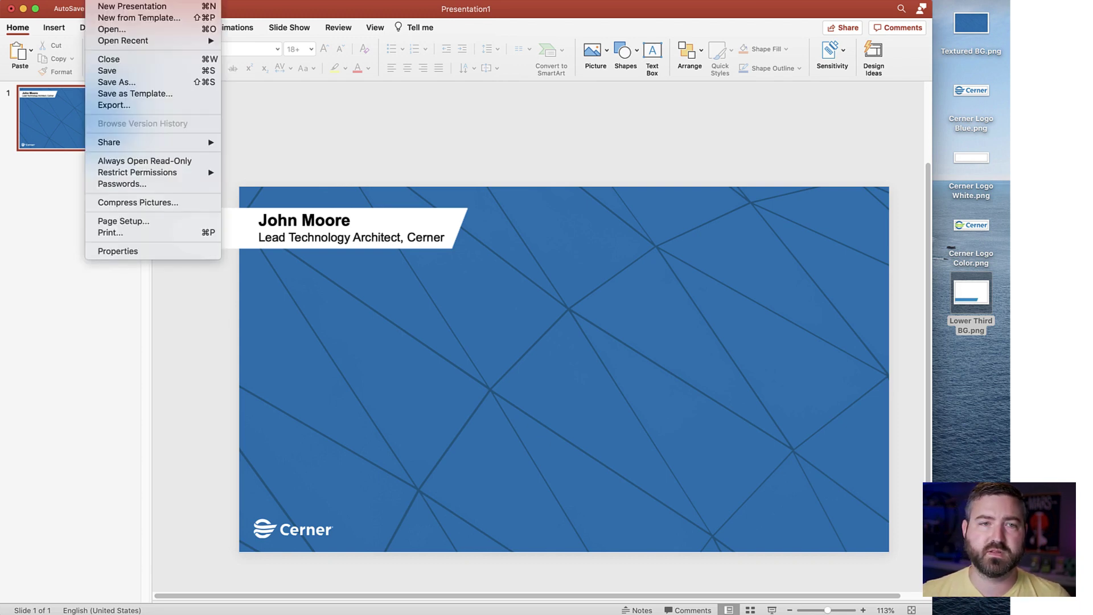
left_click(129, 106)
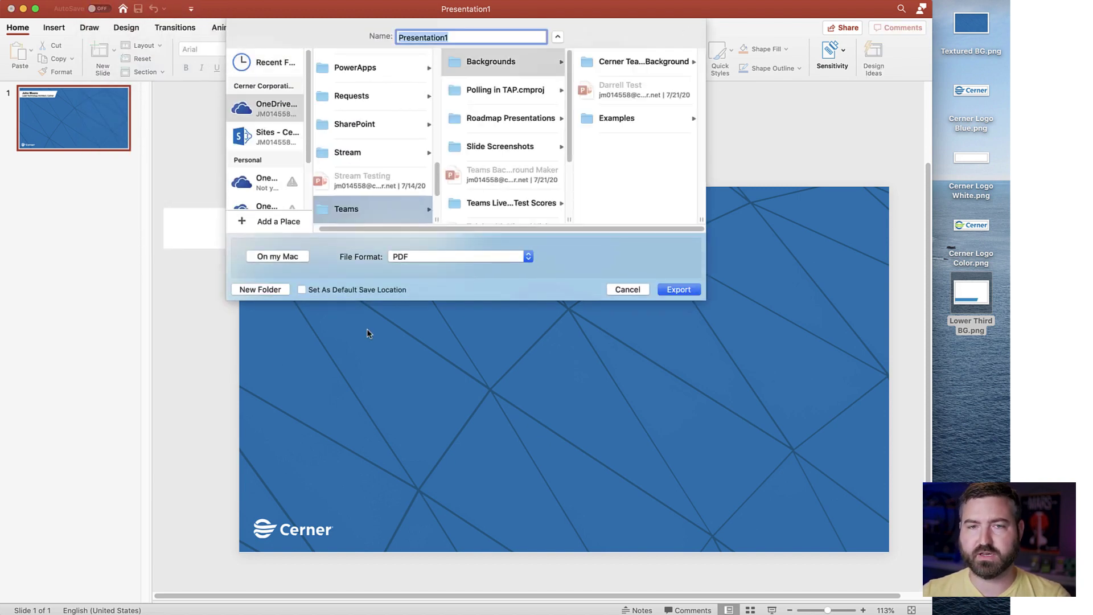
type("Cern")
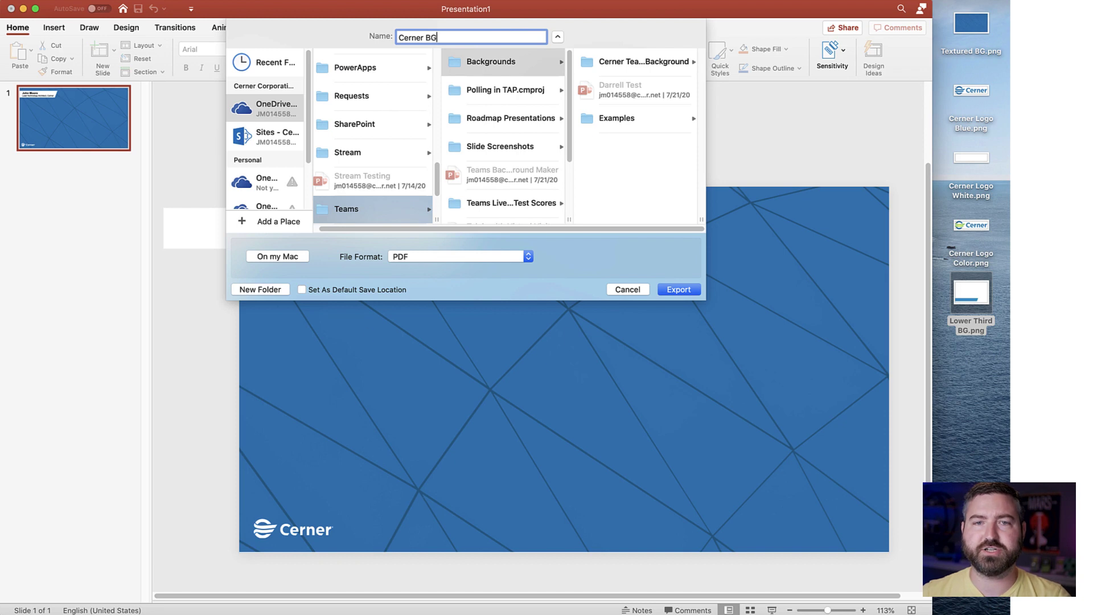
type("er BG")
key("Return")
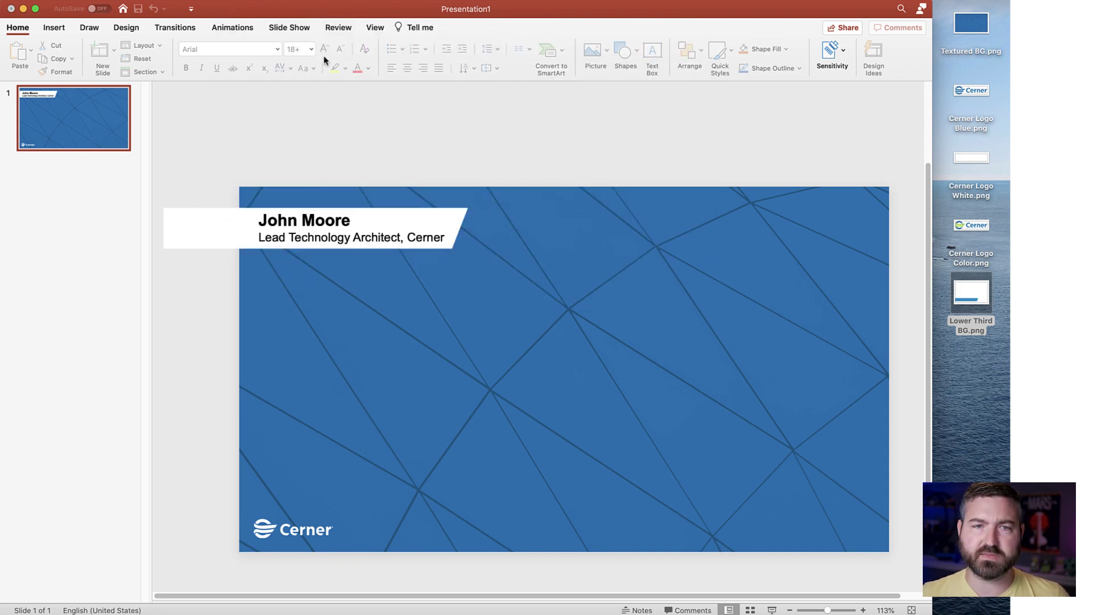
key("super+shift+s")
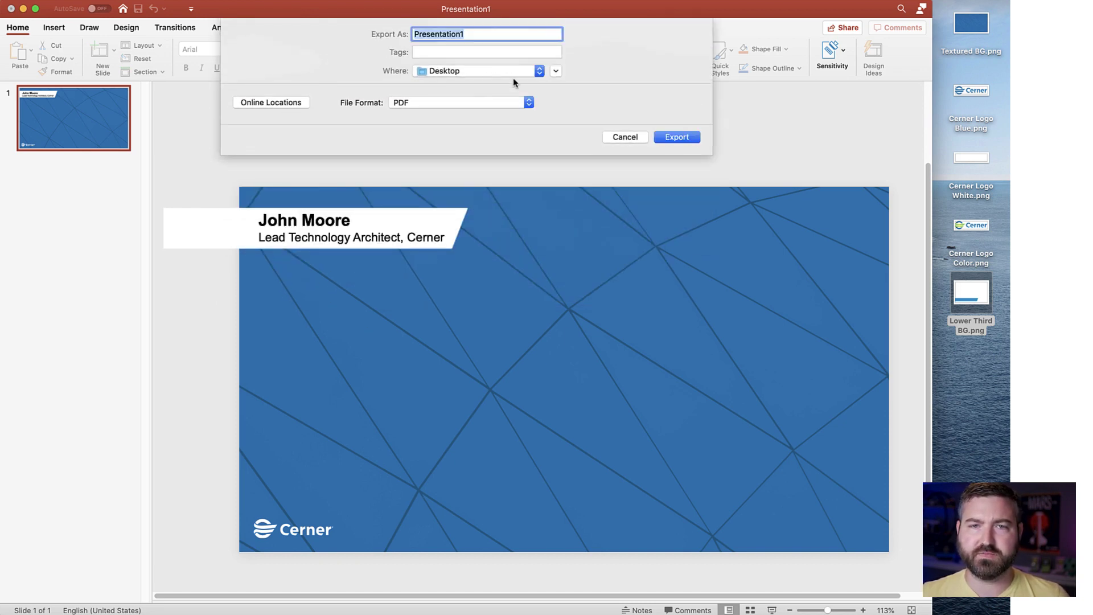
type("Cerner BG")
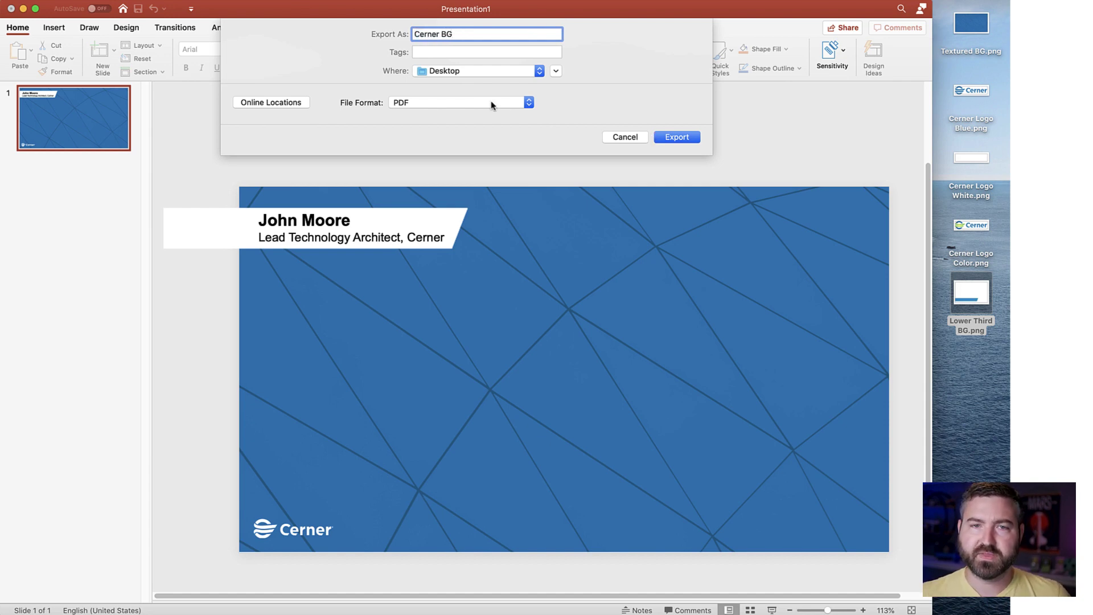
left_click(492, 104)
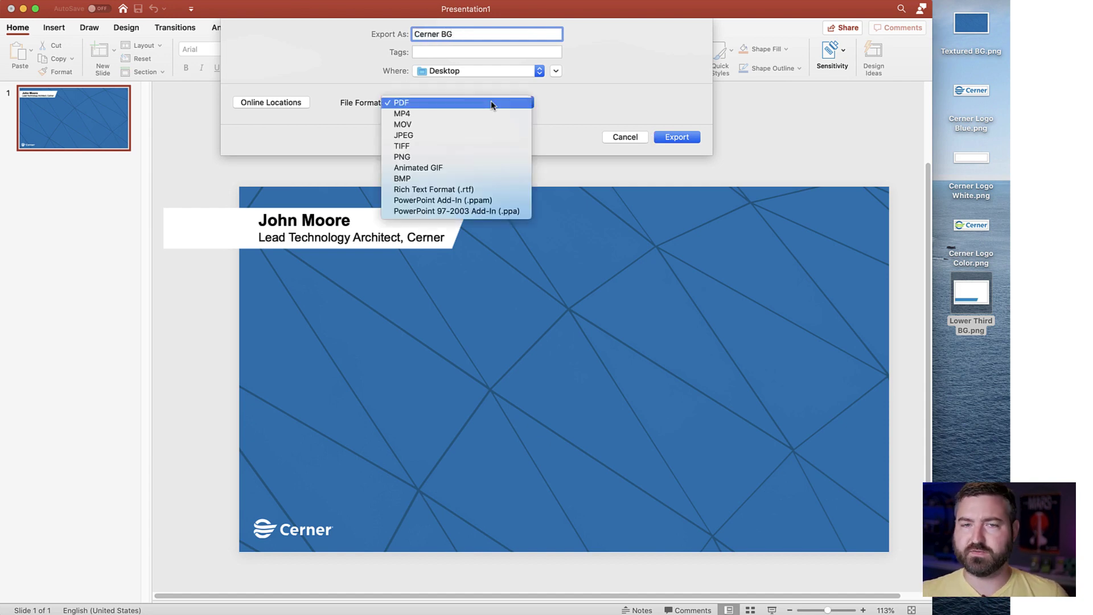
left_click(490, 160)
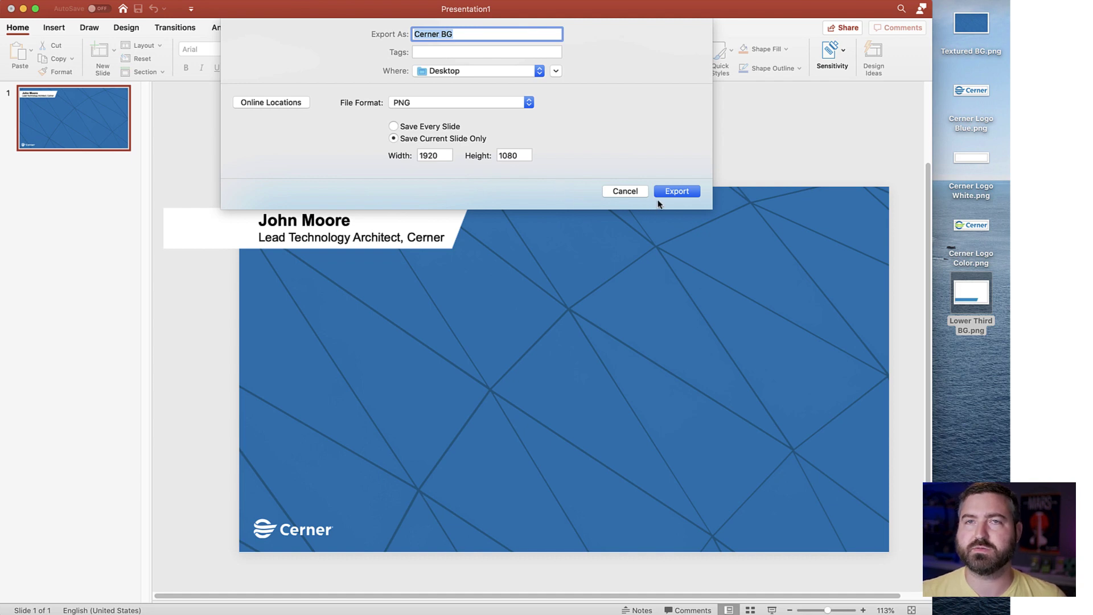
left_click(676, 191)
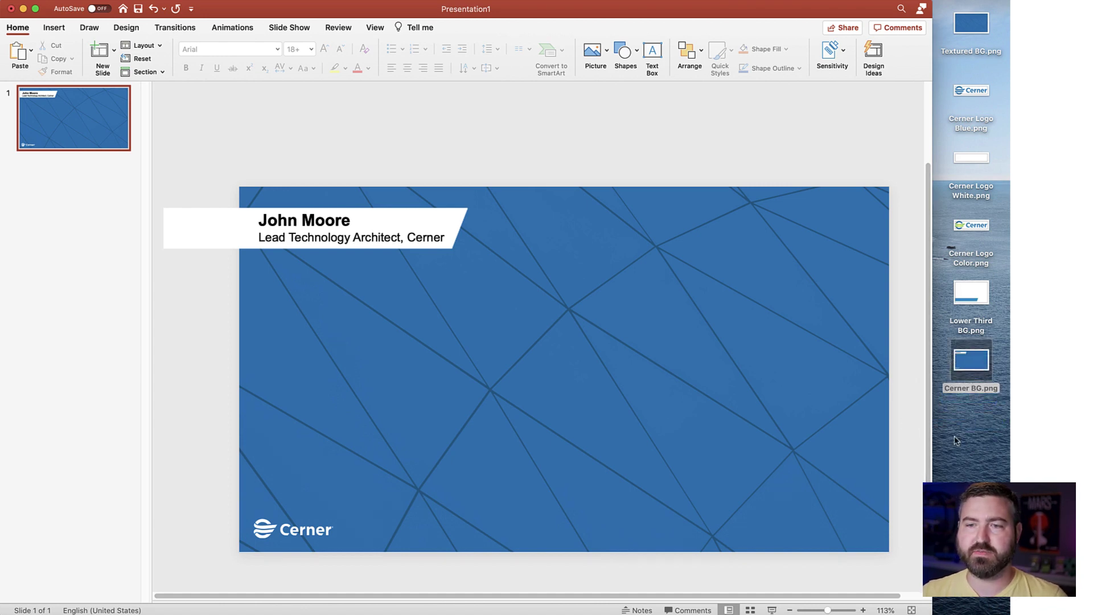
- Preview the exported Cerner BG.png on the desktop and return to PowerPoint
left_click(977, 372)
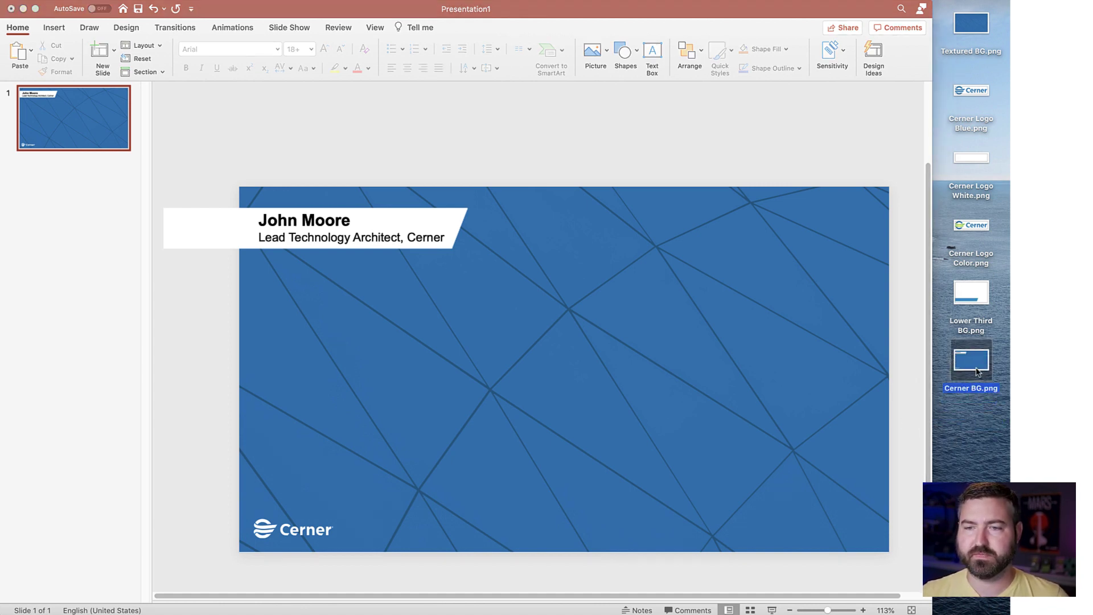
key("space")
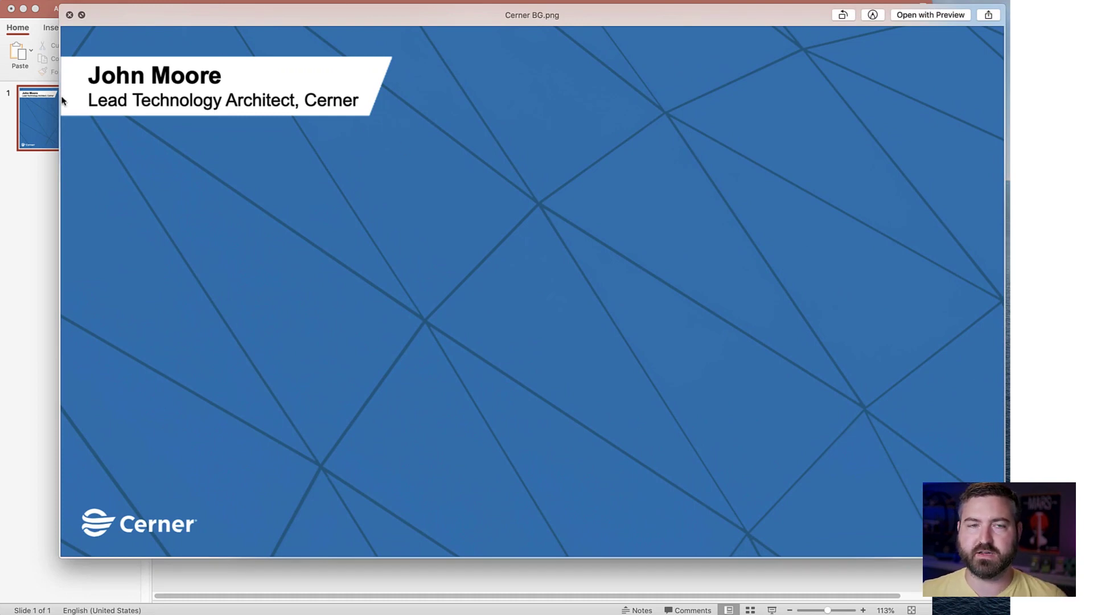
key("space")
left_click(240, 15)
- Hide PowerPoint and turn on background effects on the Teams pre-join screen
key("super+h")
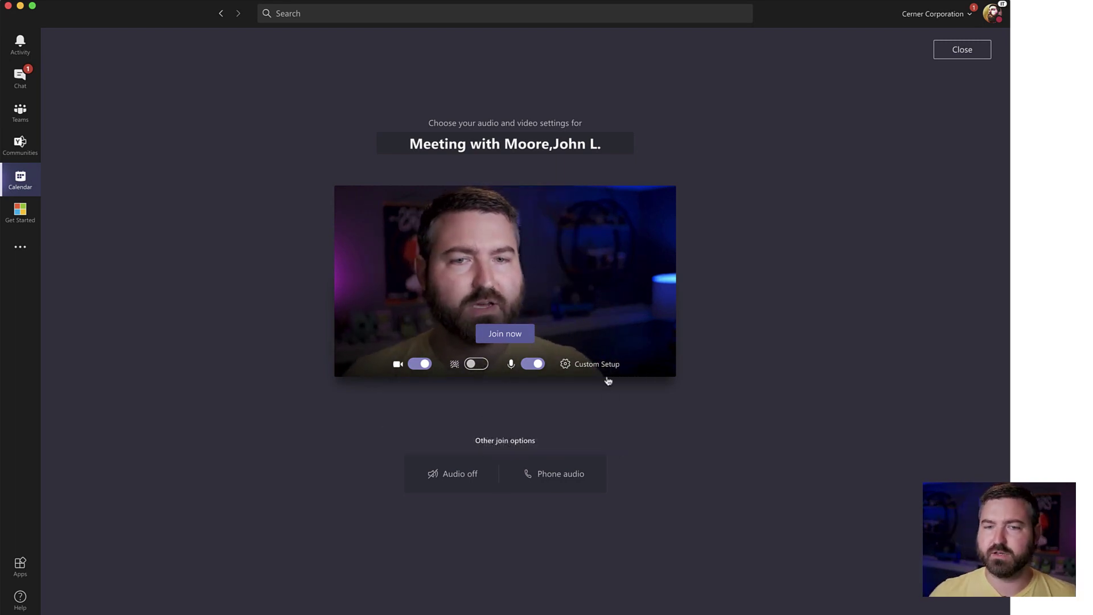
mouse_move(606, 377)
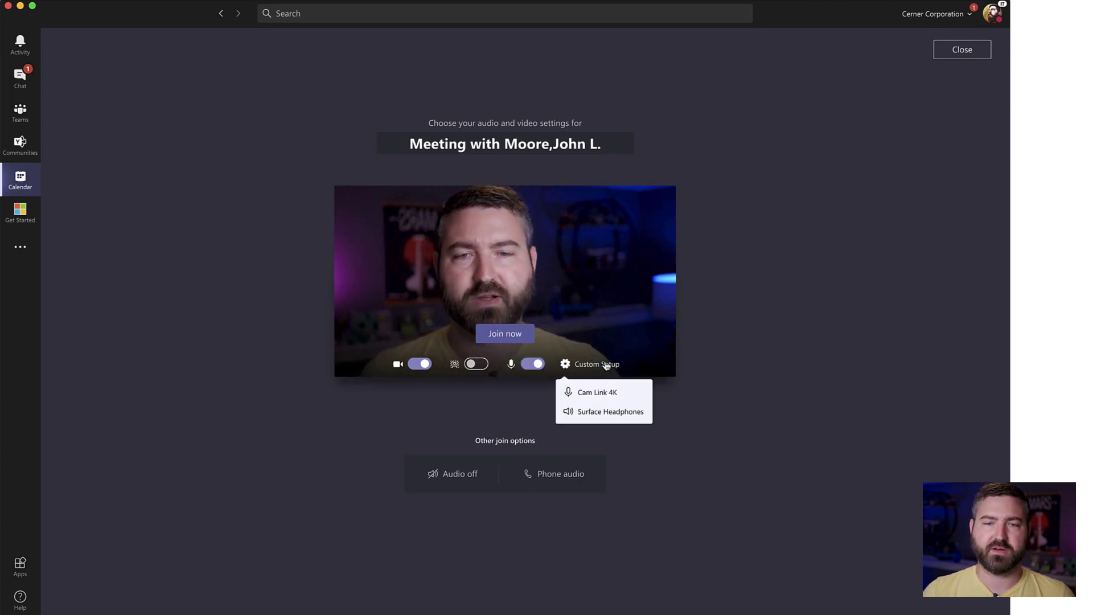
left_click(477, 364)
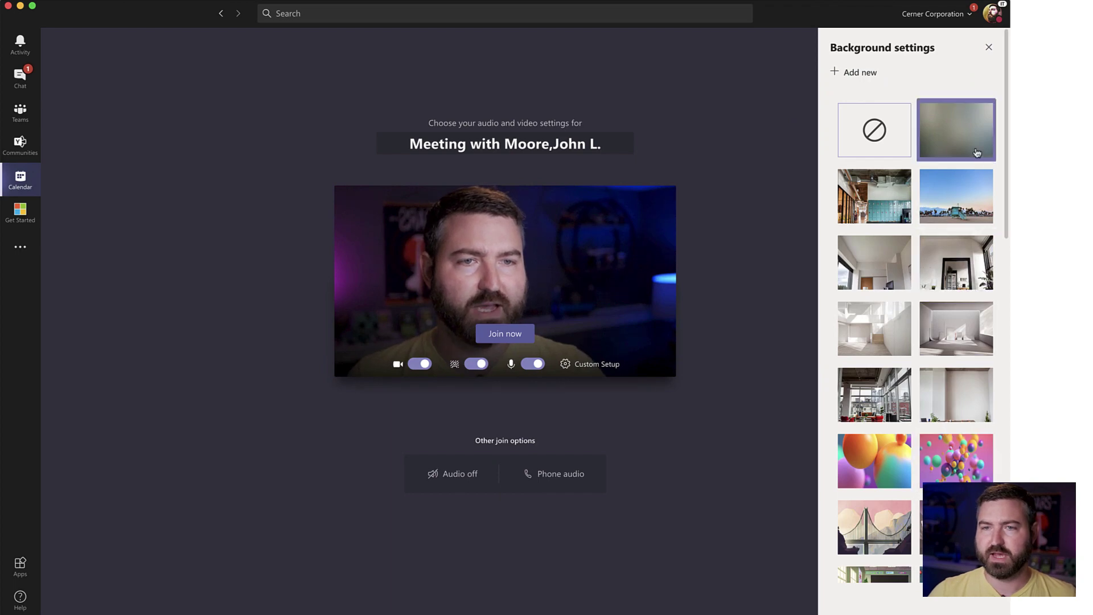
- Try the Blur and spaceship backgrounds, then go back to no background
left_click(976, 152)
left_click(891, 144)
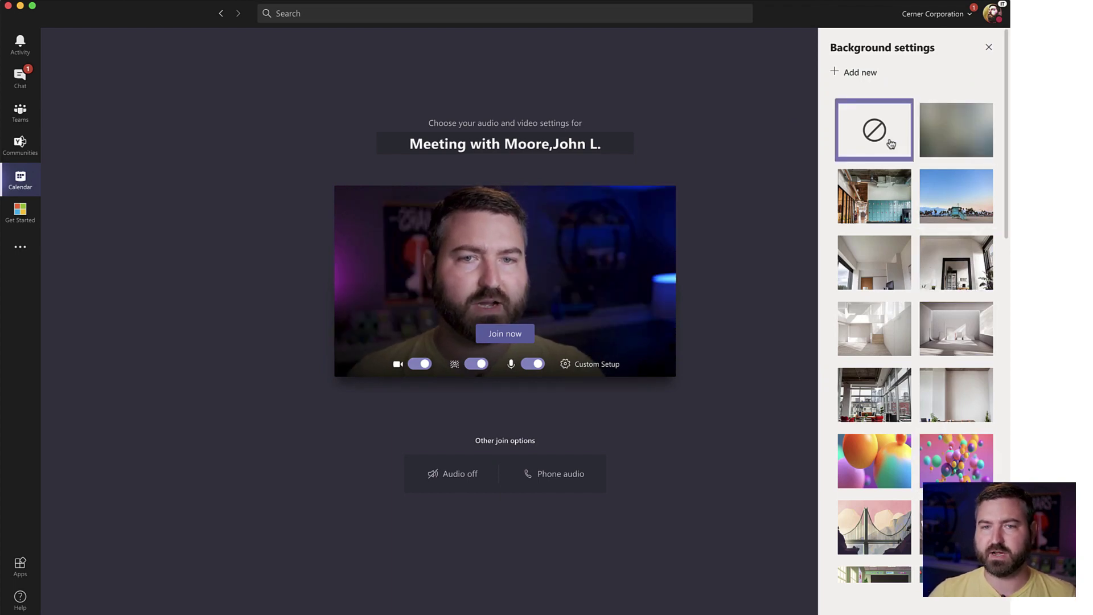
scroll(905, 365, "down", 5)
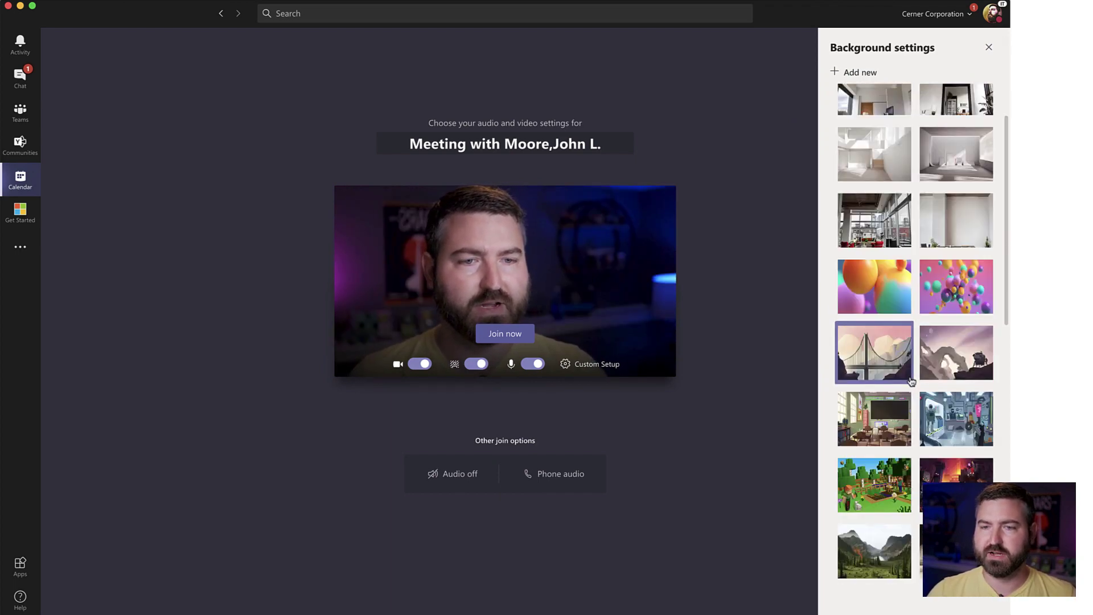
left_click(955, 411)
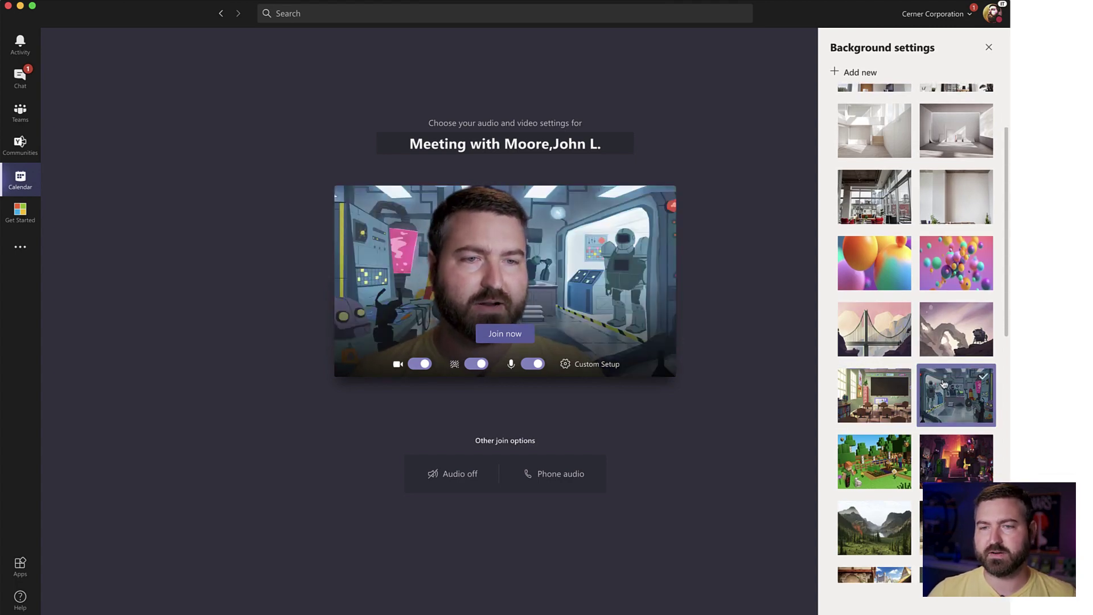
scroll(911, 285, "up", 5)
left_click(874, 127)
scroll(900, 411, "down", 9)
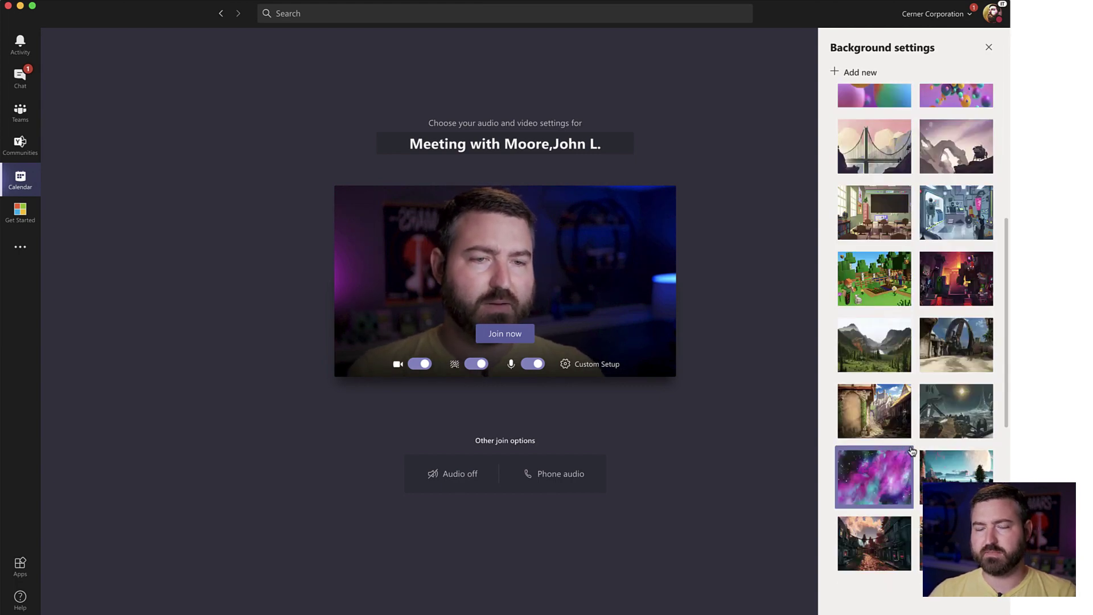
scroll(912, 452, "up", 6)
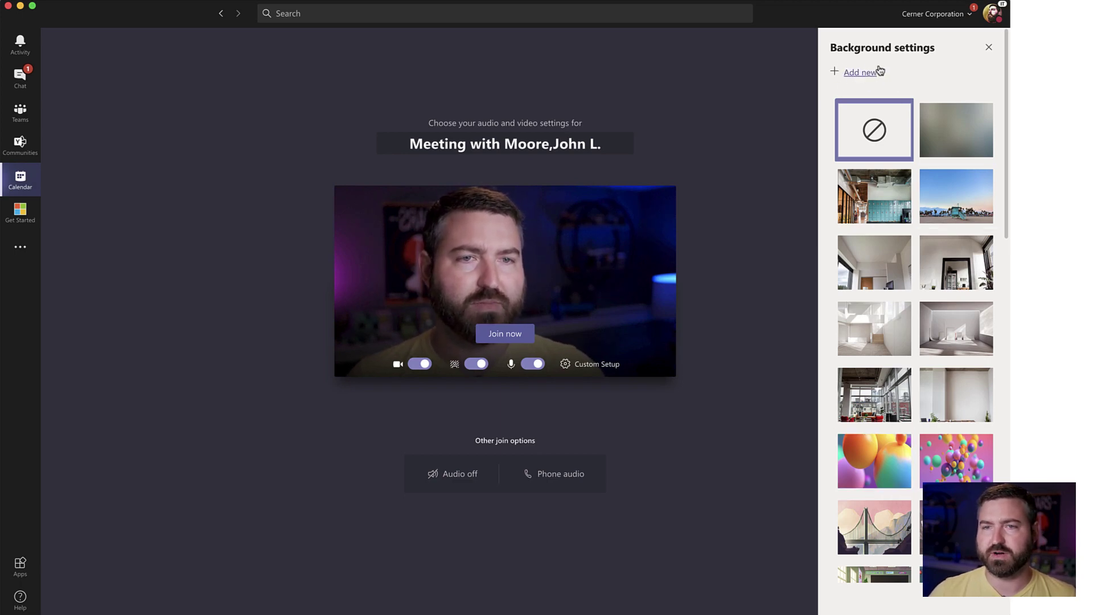
- Upload Cerner BG.png from the Desktop as a new custom background
left_click(867, 79)
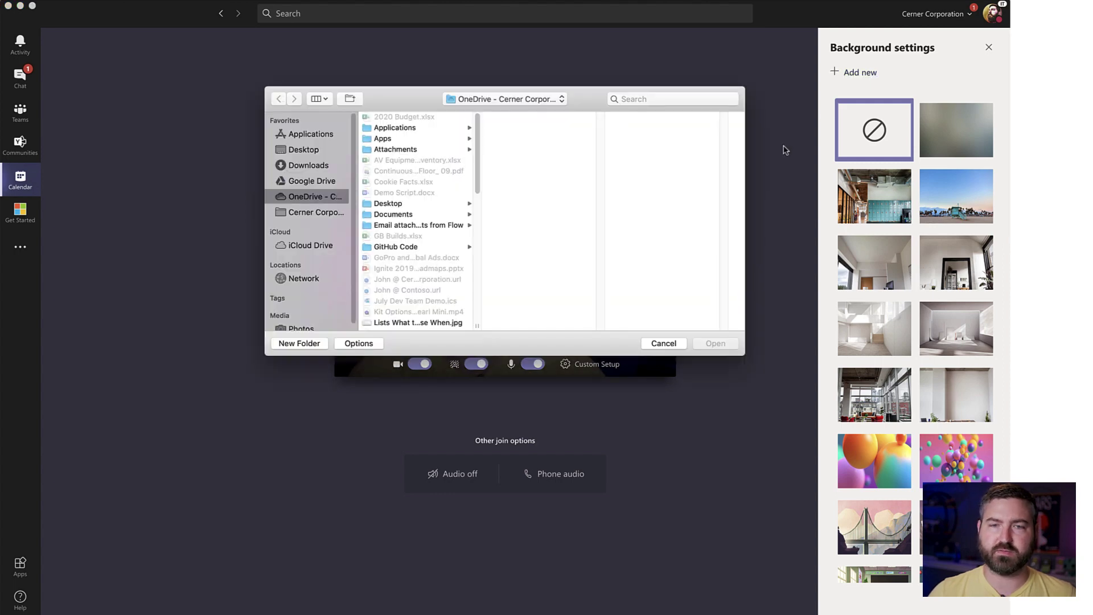
left_click(292, 151)
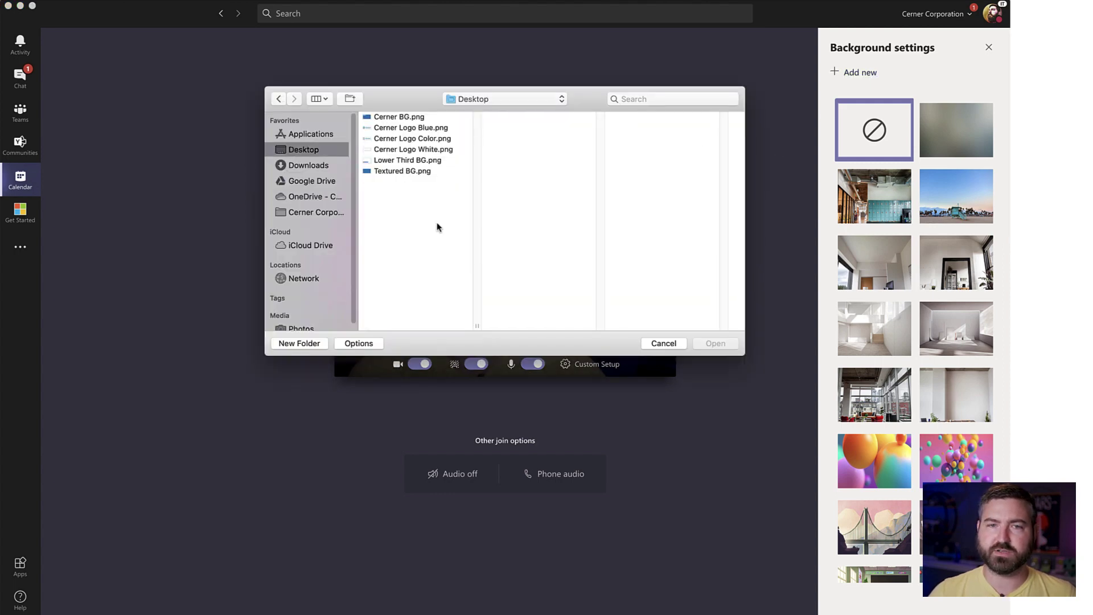
left_click(393, 118)
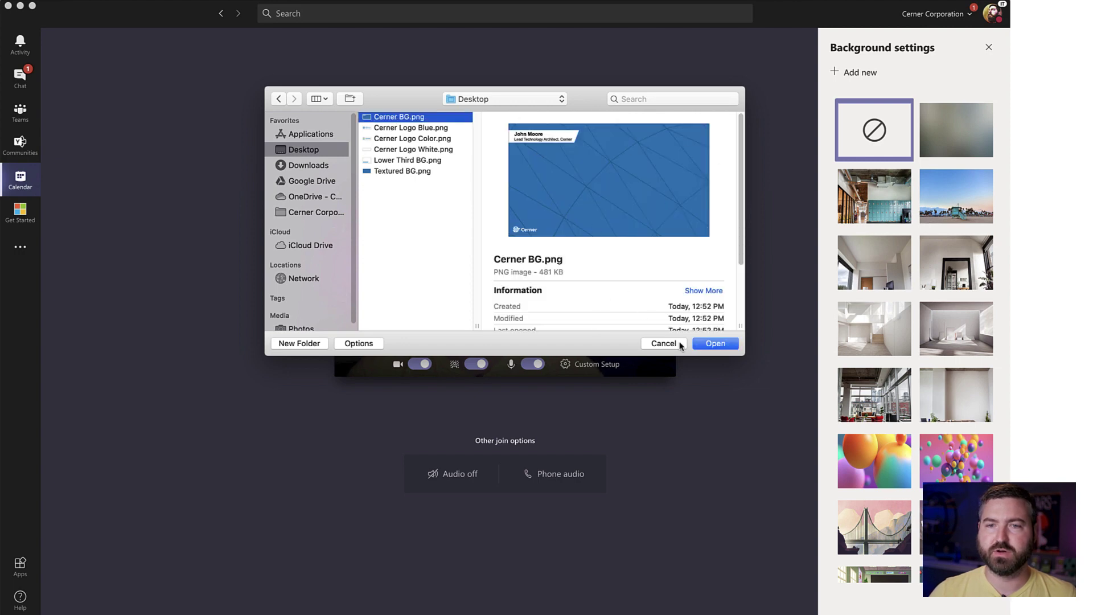
left_click(724, 347)
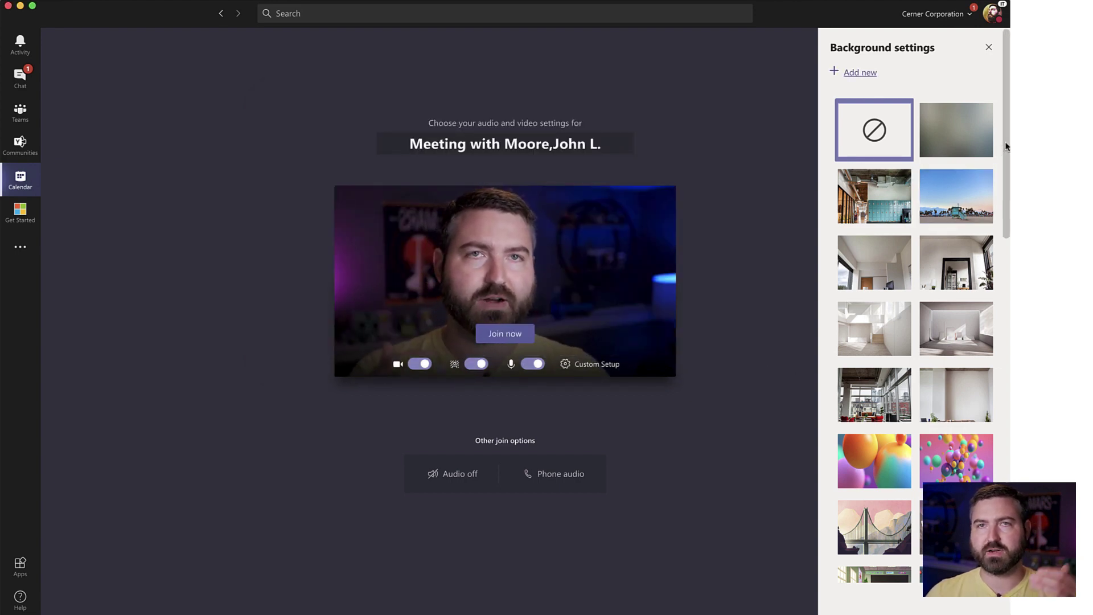
- Apply the uploaded Cerner BG background to the video preview and close the settings
scroll(1006, 146, "down", 10)
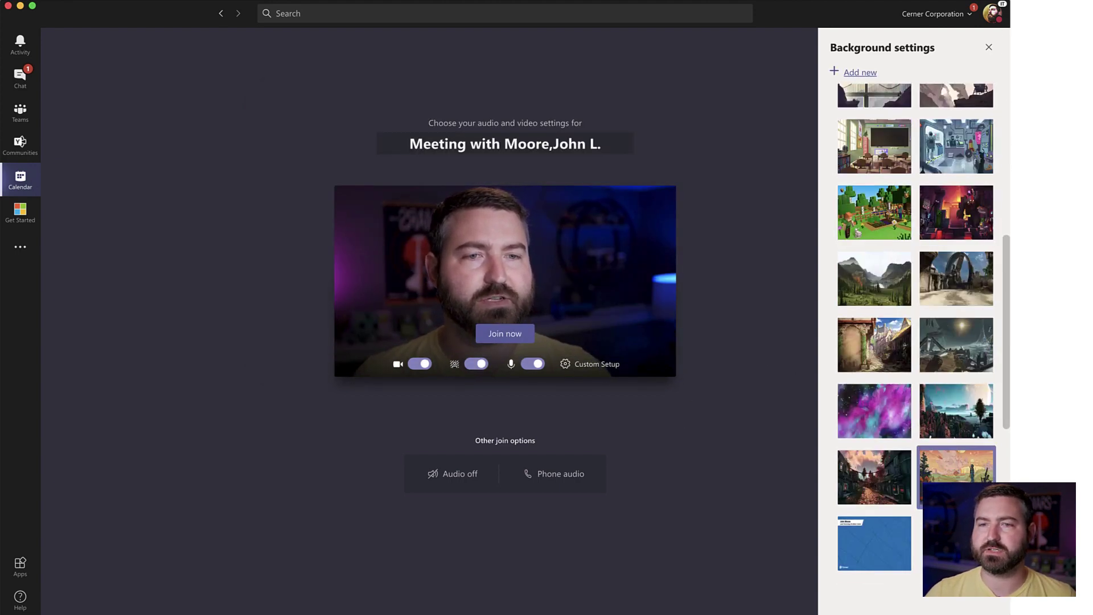
left_click(882, 558)
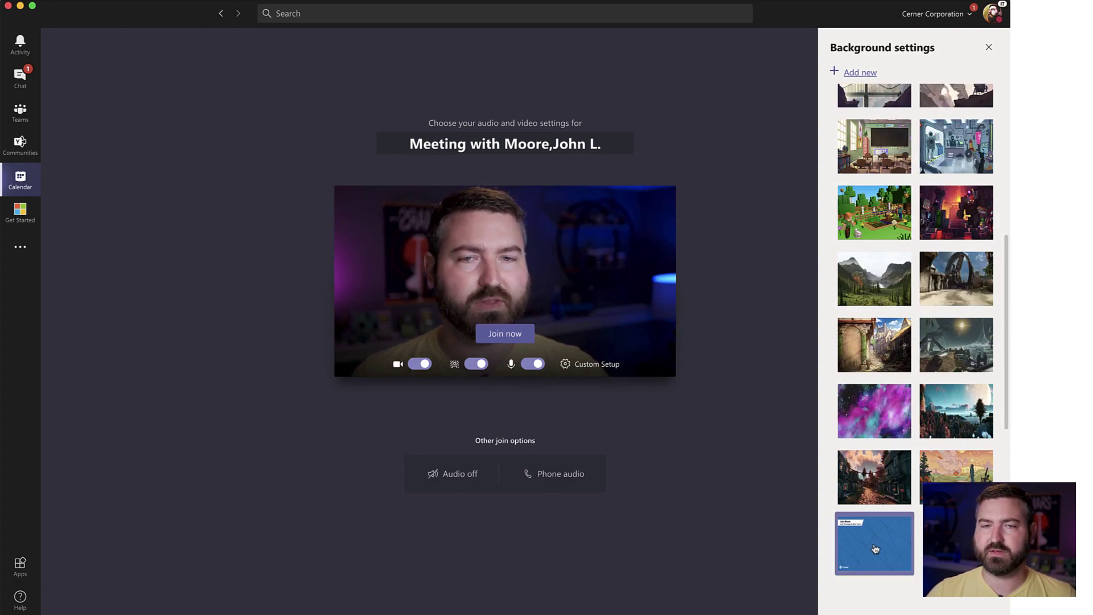
left_click(876, 549)
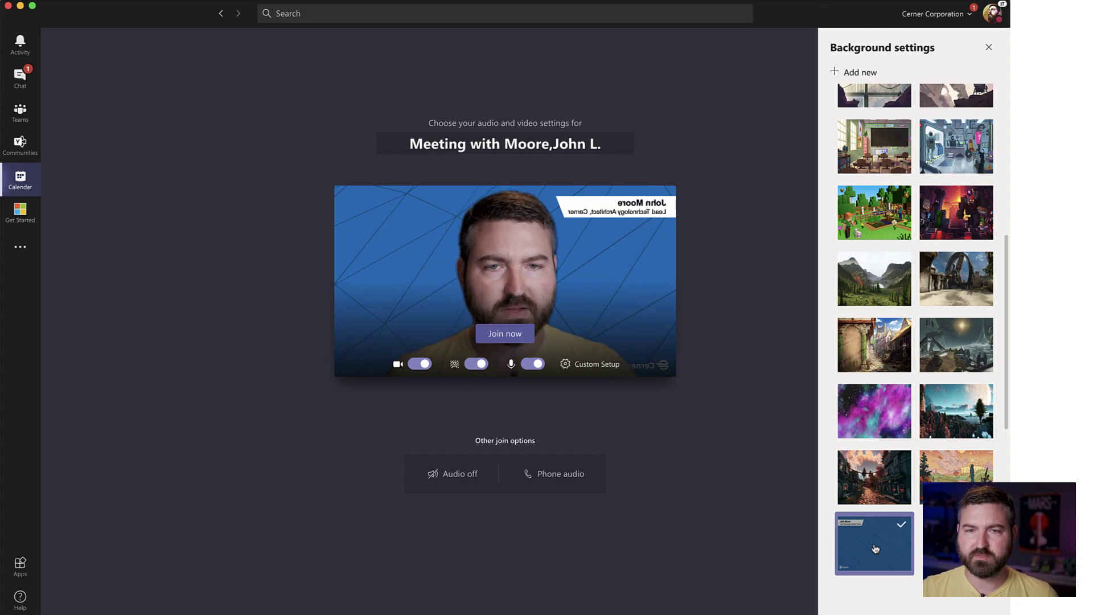
left_click(988, 48)
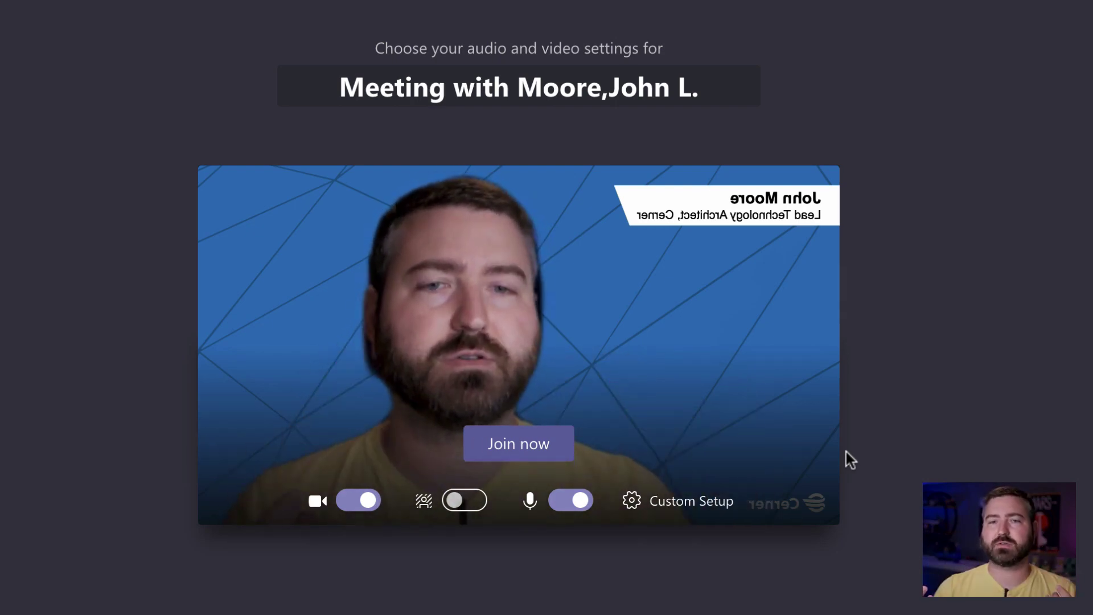
left_click(472, 504)
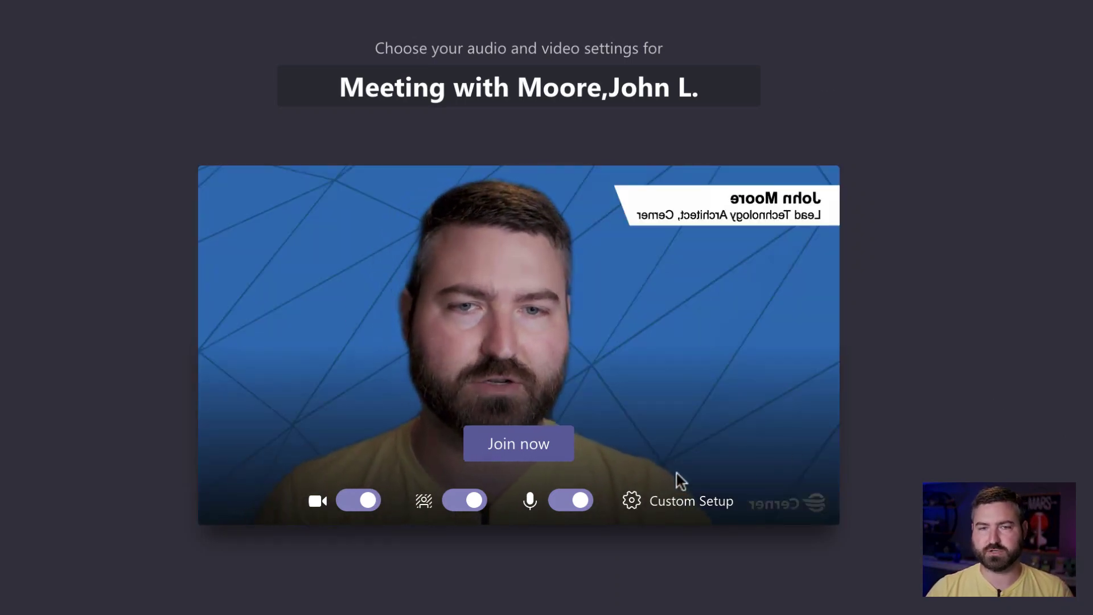
- Join the meeting with the microphone muted and close the People panel to enlarge the video
left_click(571, 500)
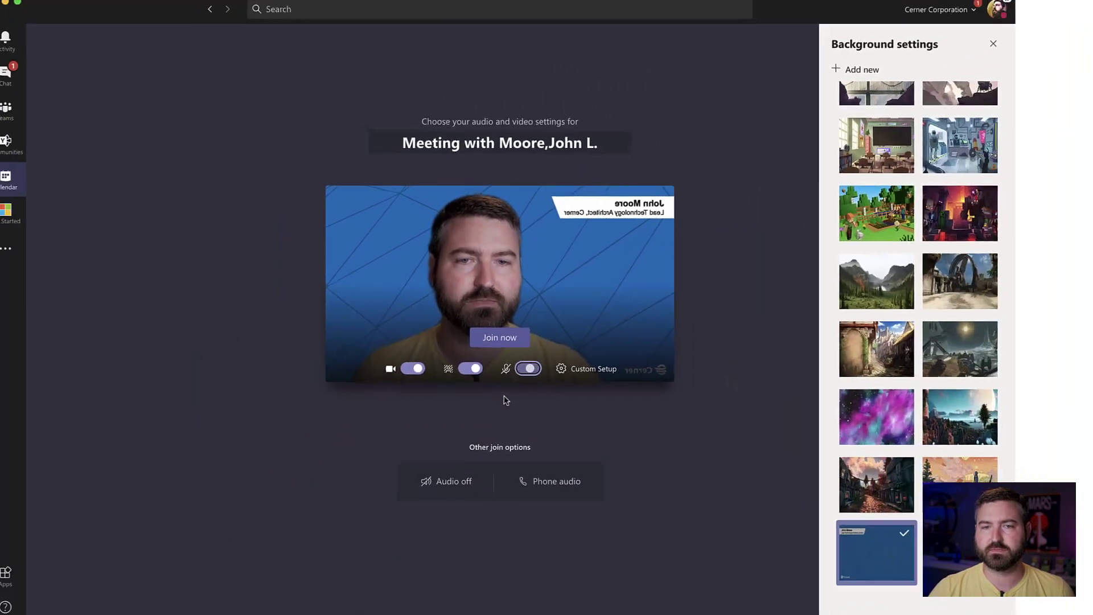
left_click(537, 372)
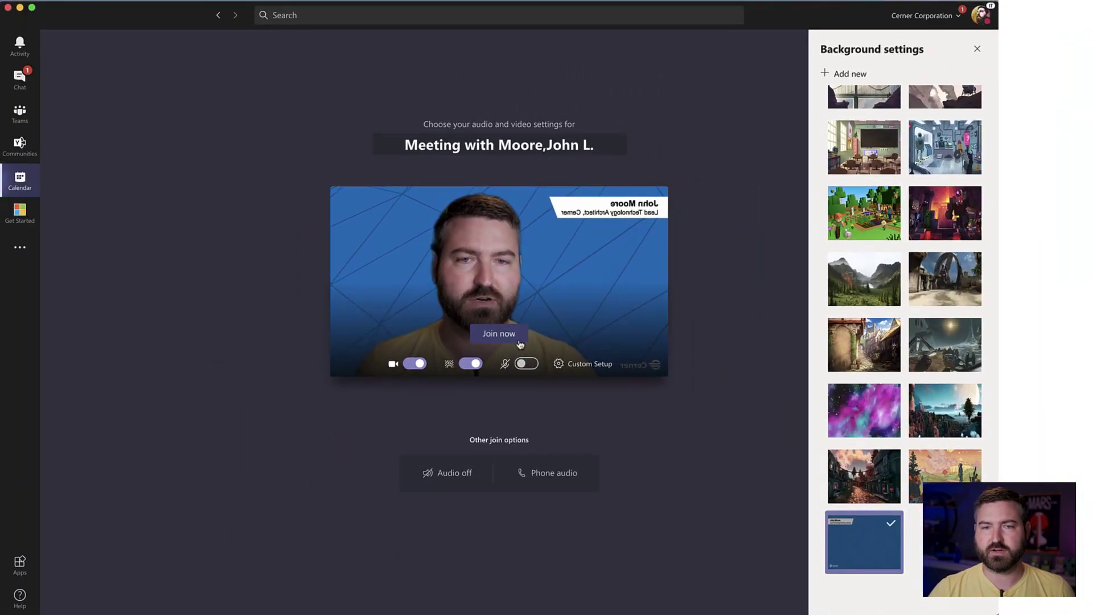
left_click(519, 341)
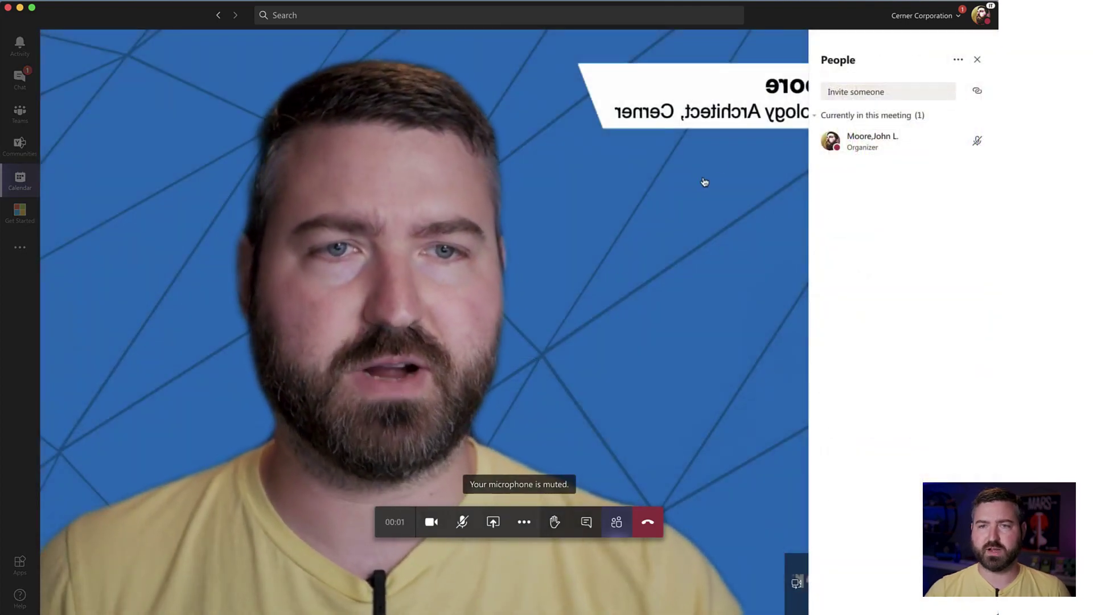
left_click(977, 61)
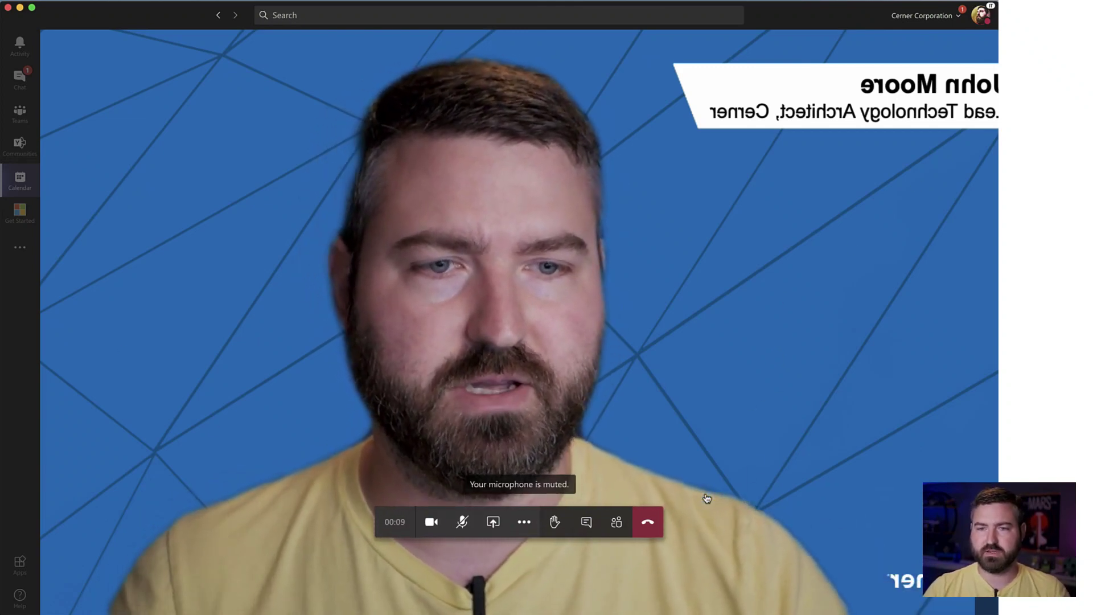
- Invite the second admin account into the call by entering its account id in the People panel
left_click(586, 521)
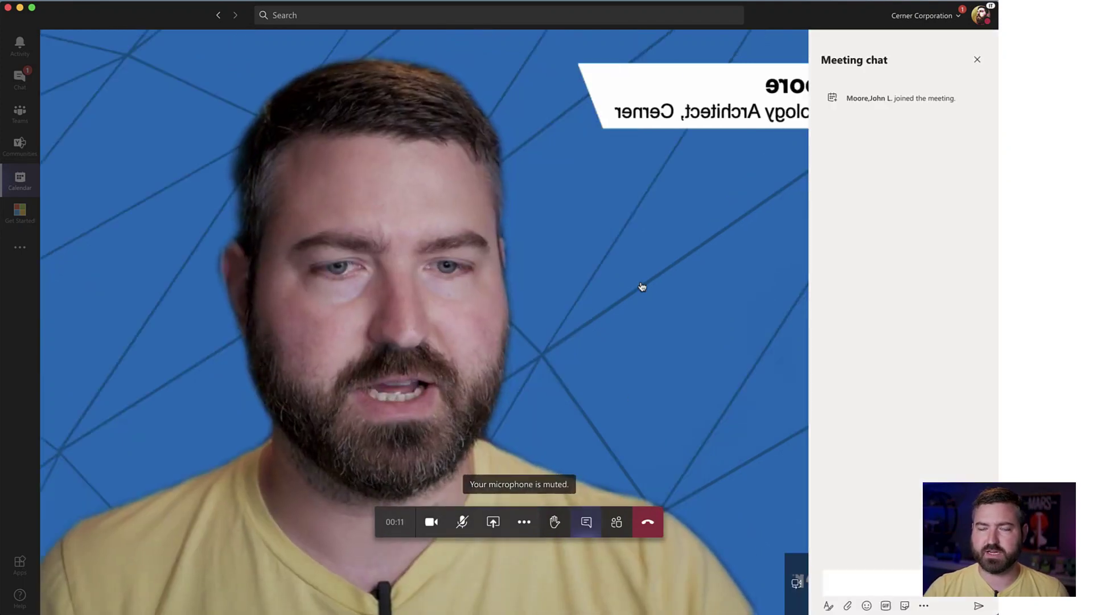
left_click(617, 521)
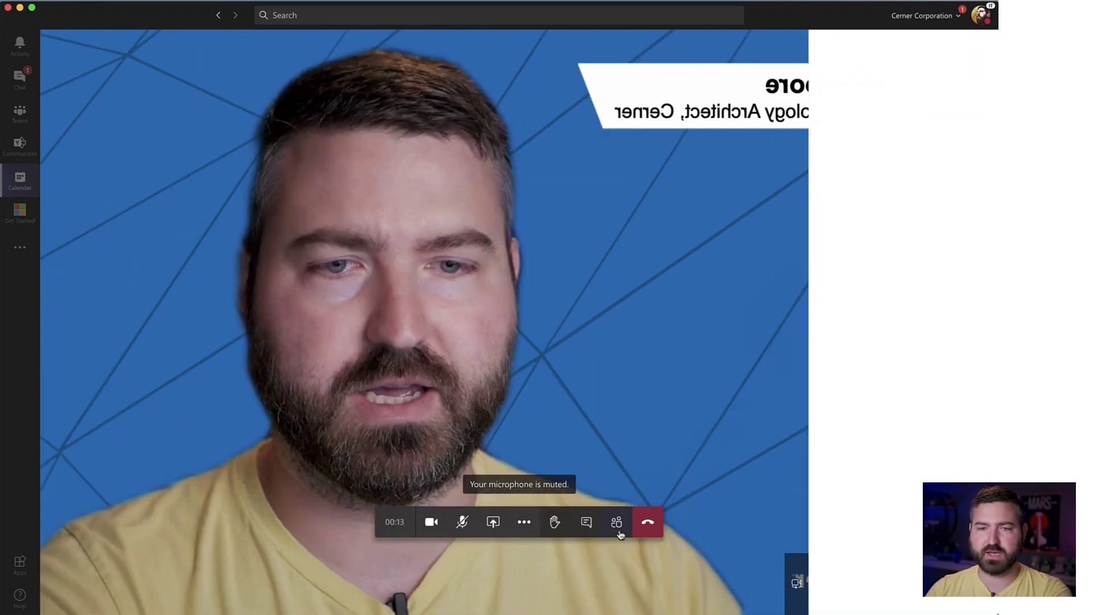
type("jm0145")
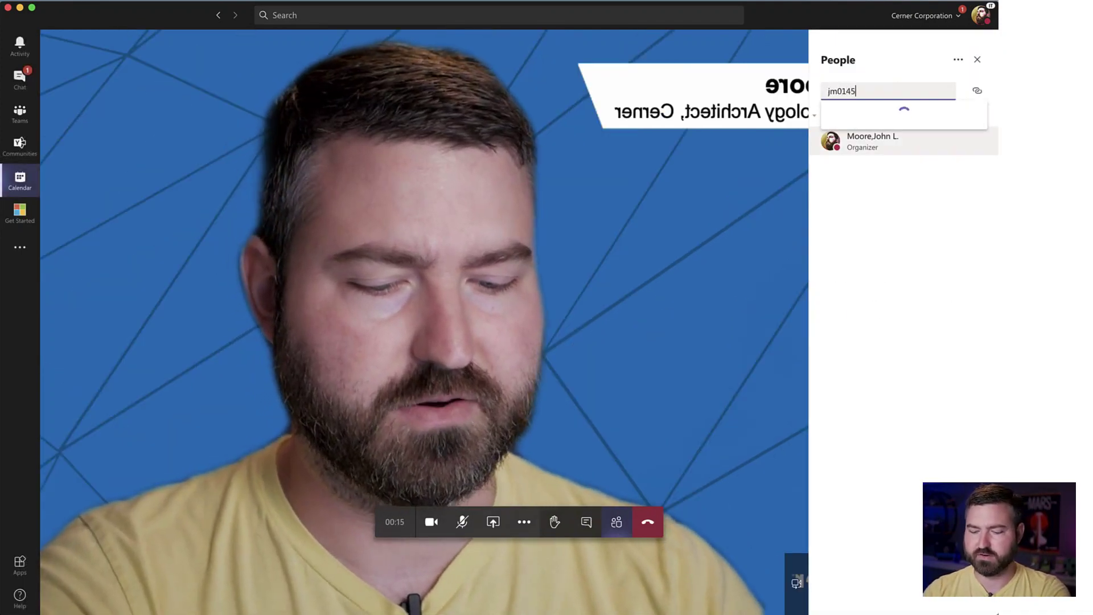
type("58z")
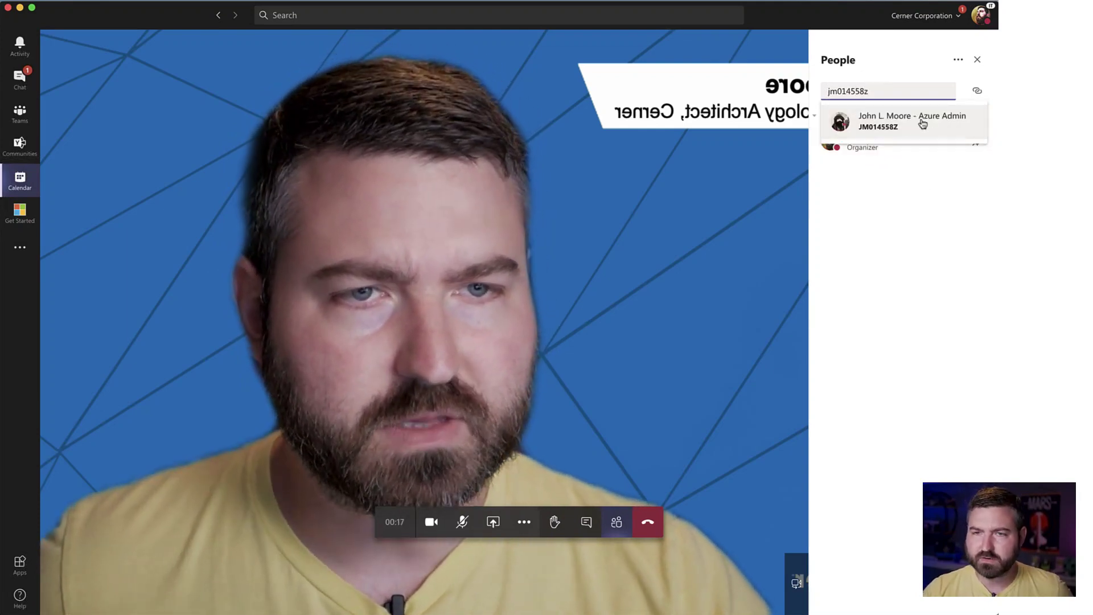
left_click(915, 128)
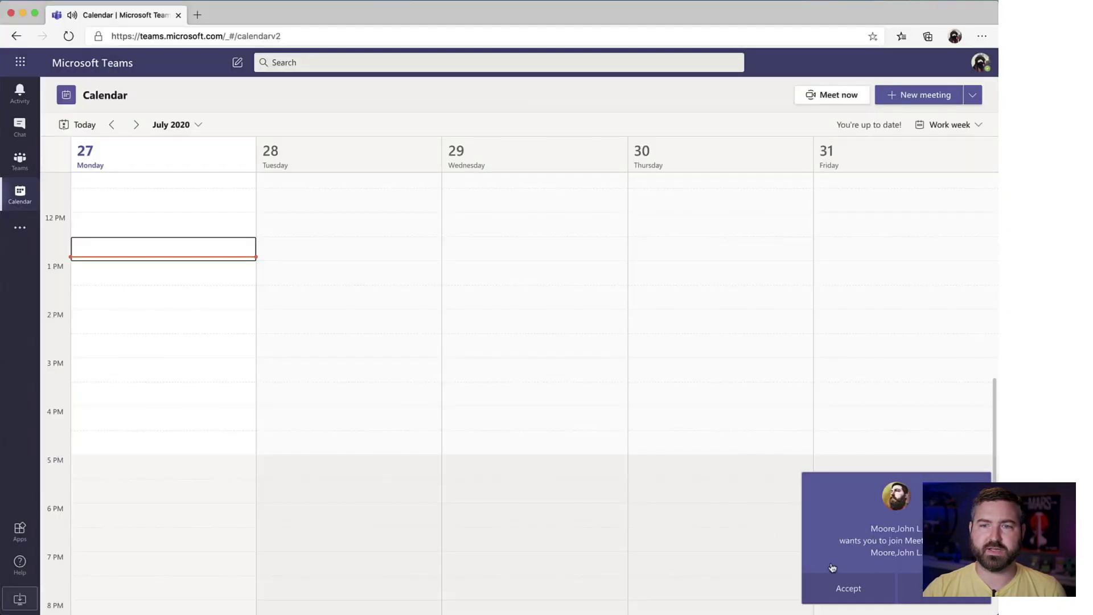
- Accept the incoming call in the browser and join the meeting as the attendee
left_click(846, 591)
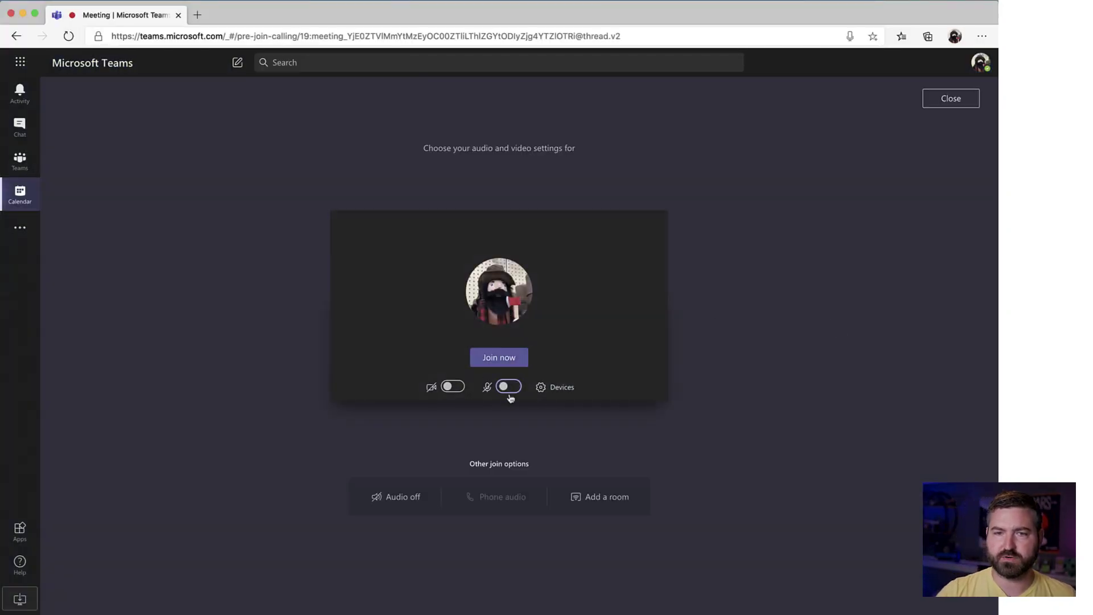
left_click(505, 359)
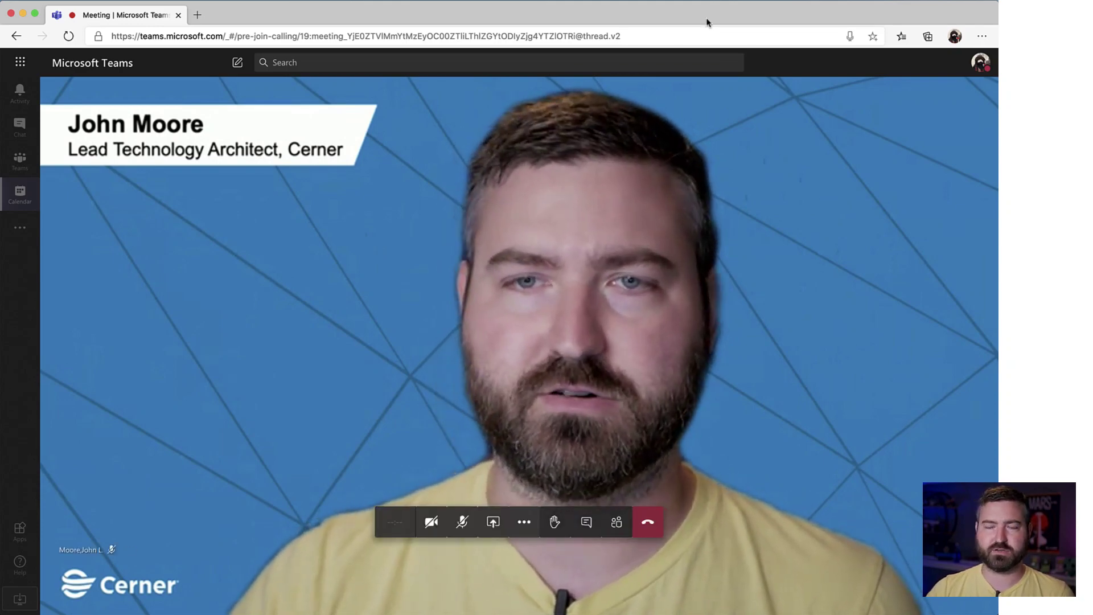
- Hang up the browser session's call after reviewing the Cerner background
left_click(639, 519)
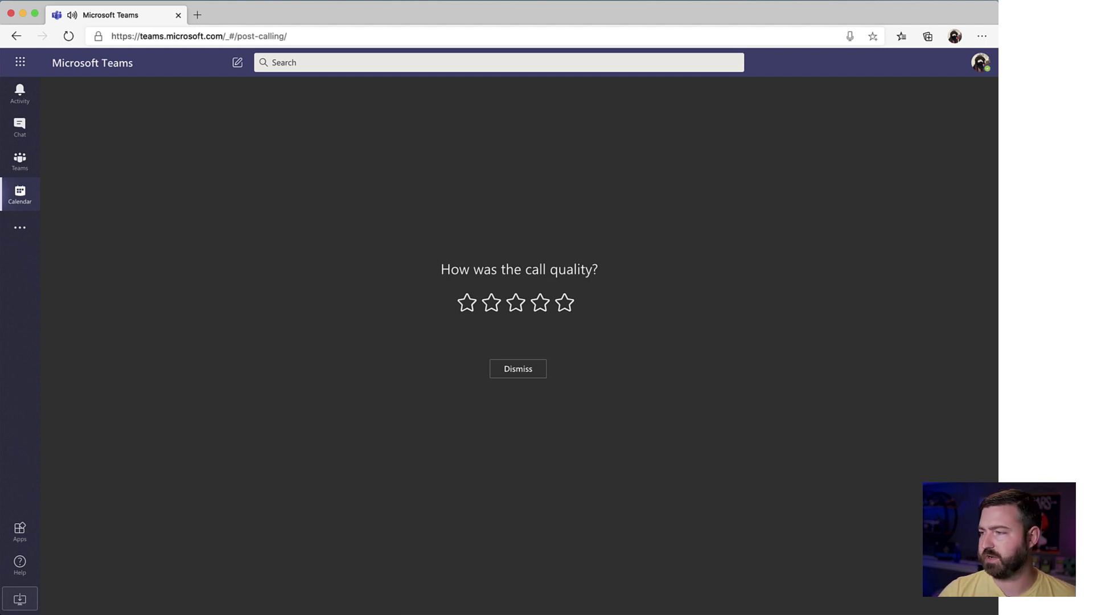
- Switch back to the Teams Background Maker presentation in PowerPoint
key("super+Tab")
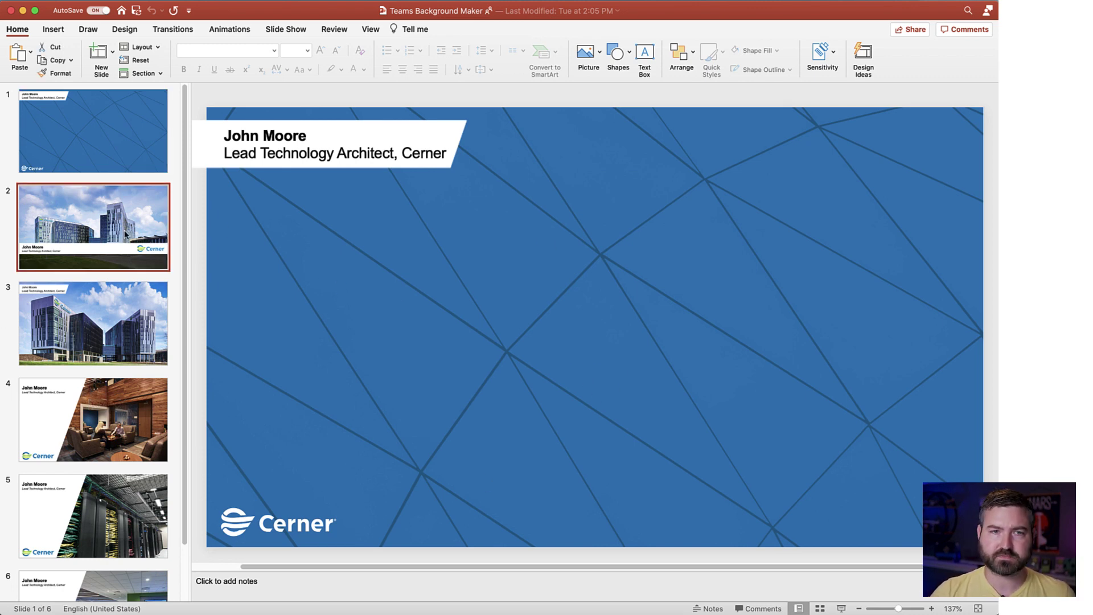
- Browse slides 2–6, including the lounge, server-room and open-office slides, and return to server-room slide 5
left_click(125, 231)
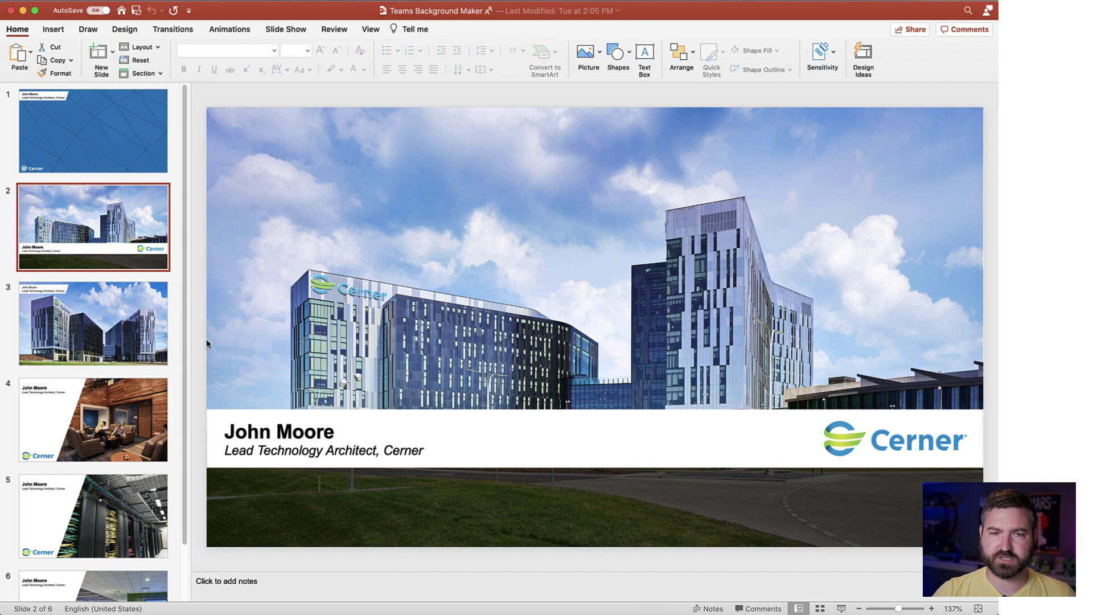
left_click(99, 326)
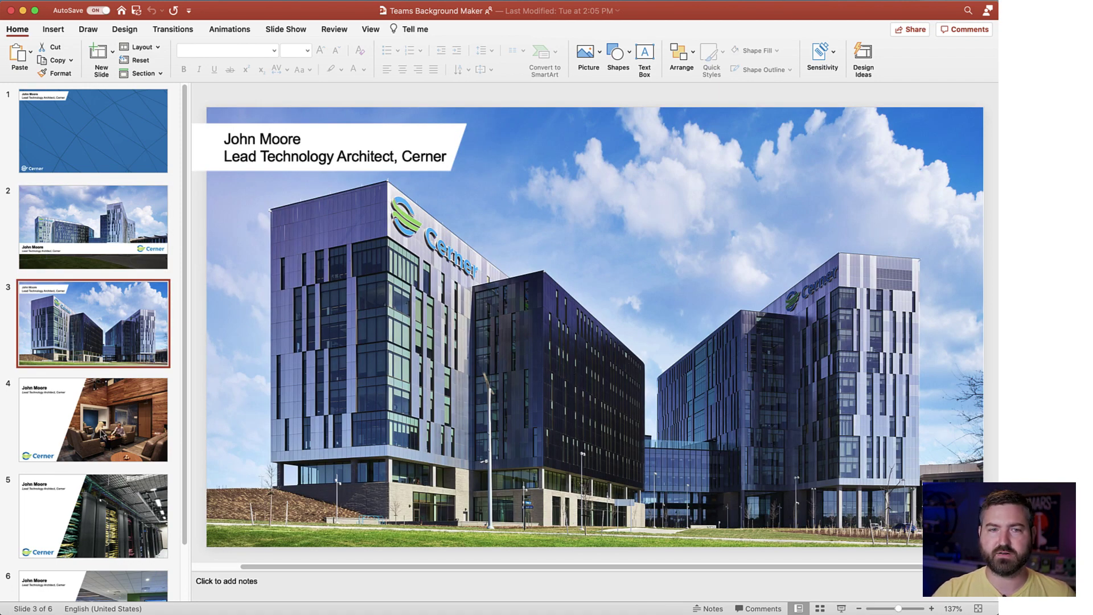
left_click(103, 434)
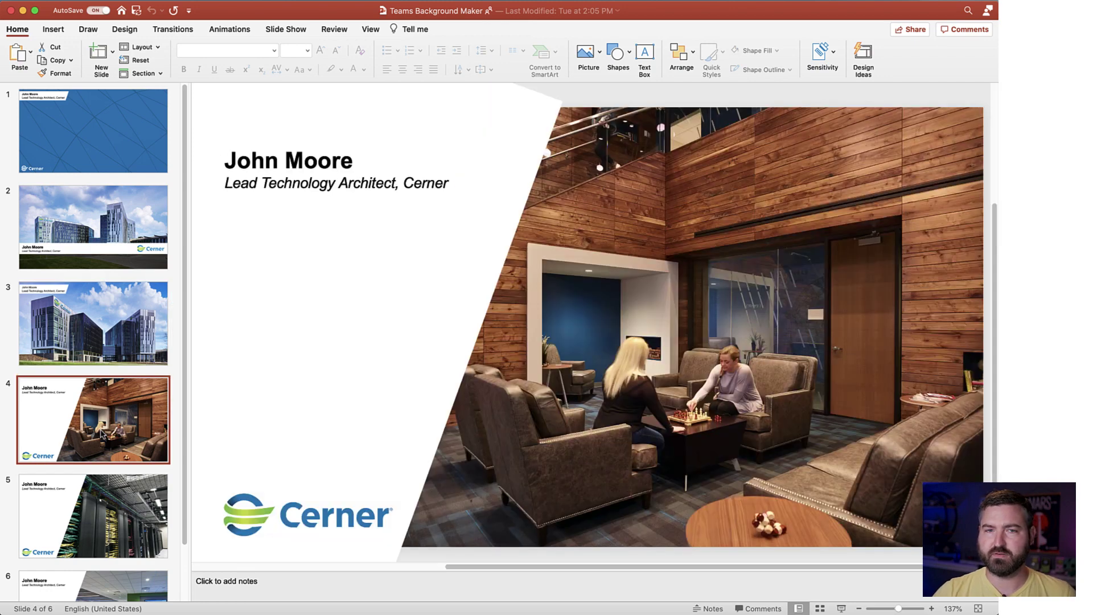
left_click(86, 518)
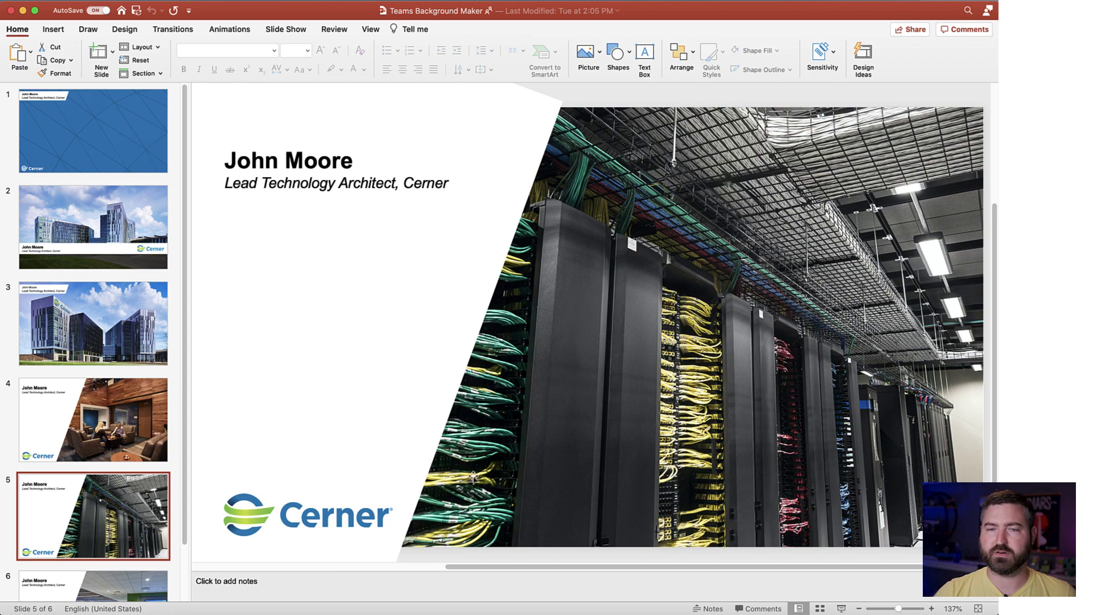
scroll(126, 437, "down", 3)
left_click(117, 527)
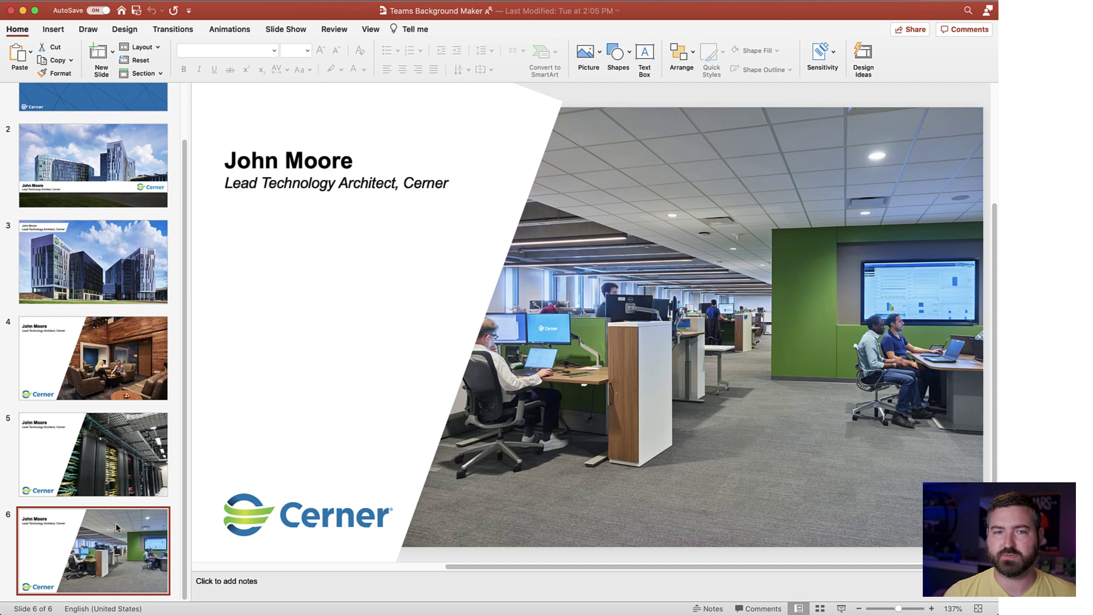
left_click(106, 441)
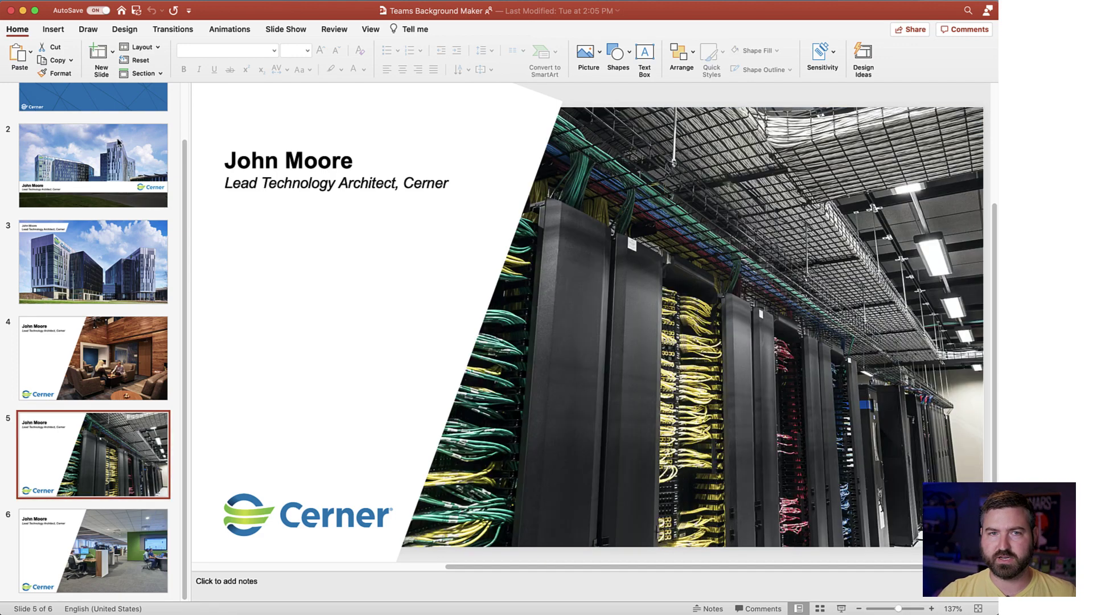
- Export only the current slide as a 1920×1080 PNG named Datacenter BG to the Desktop
left_click(78, 2)
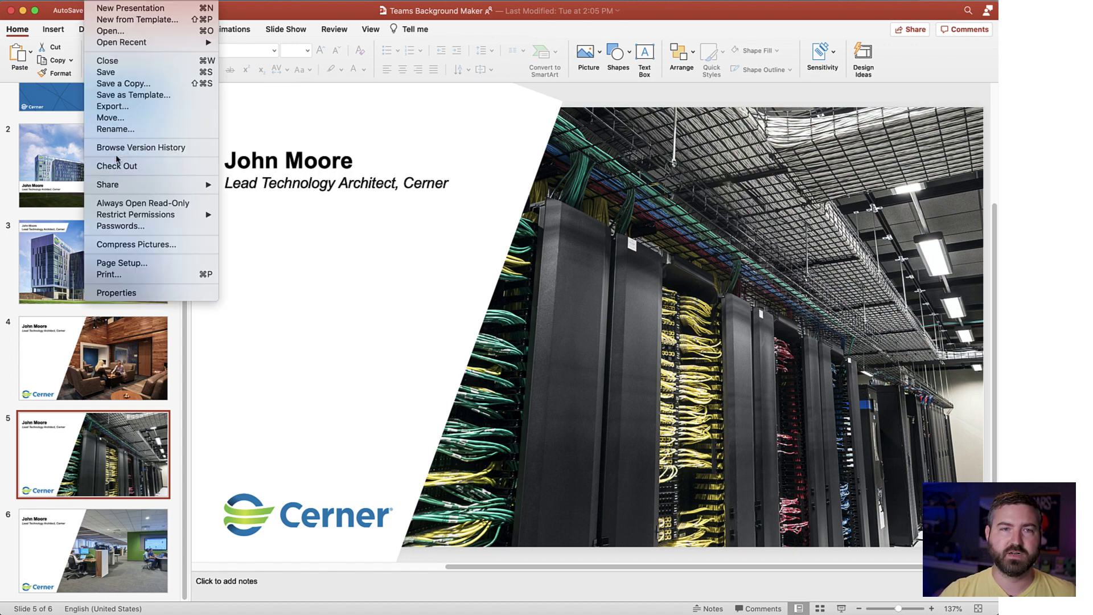
left_click(259, 161)
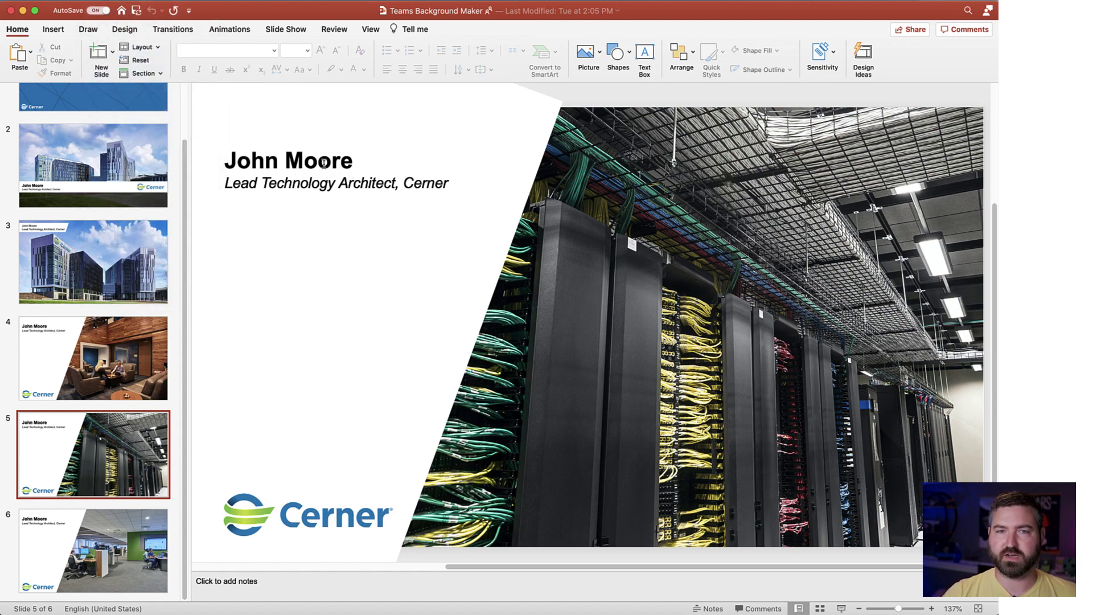
left_click(115, 2)
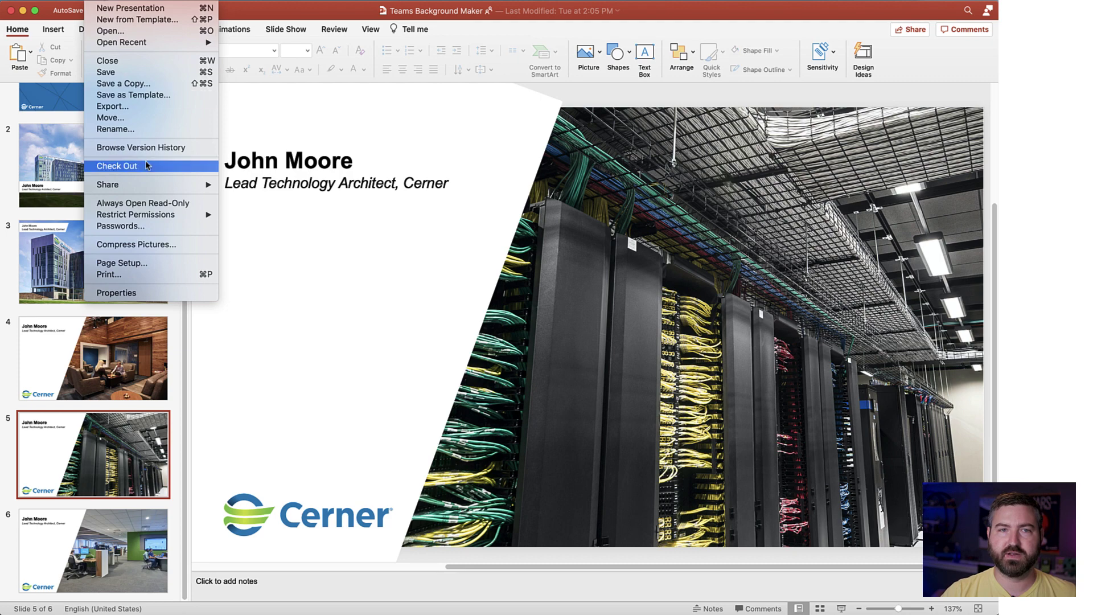
left_click(142, 106)
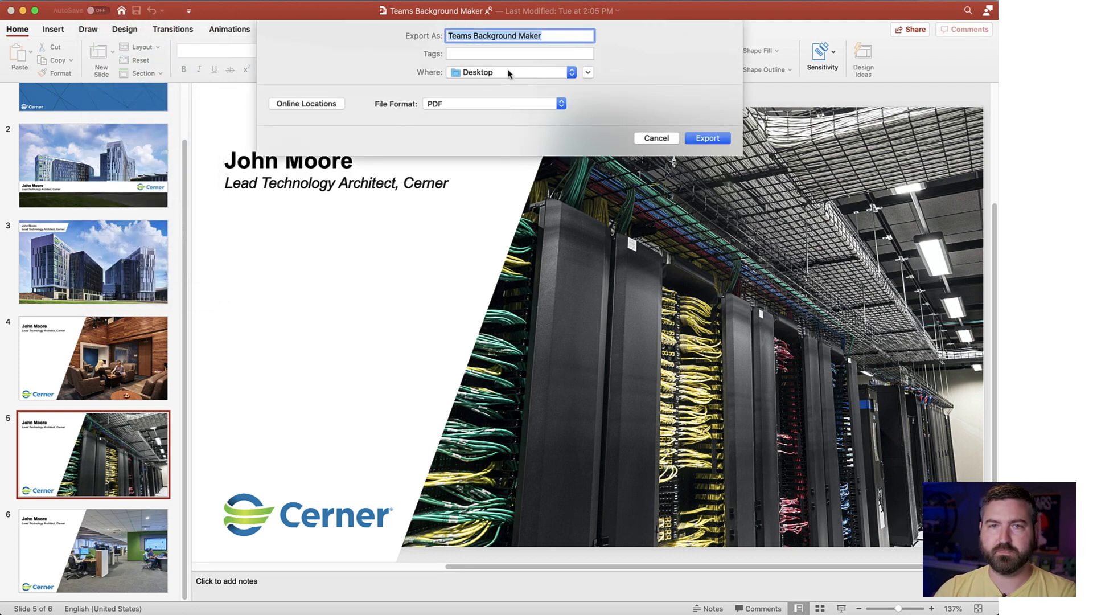
left_click(483, 107)
left_click(480, 156)
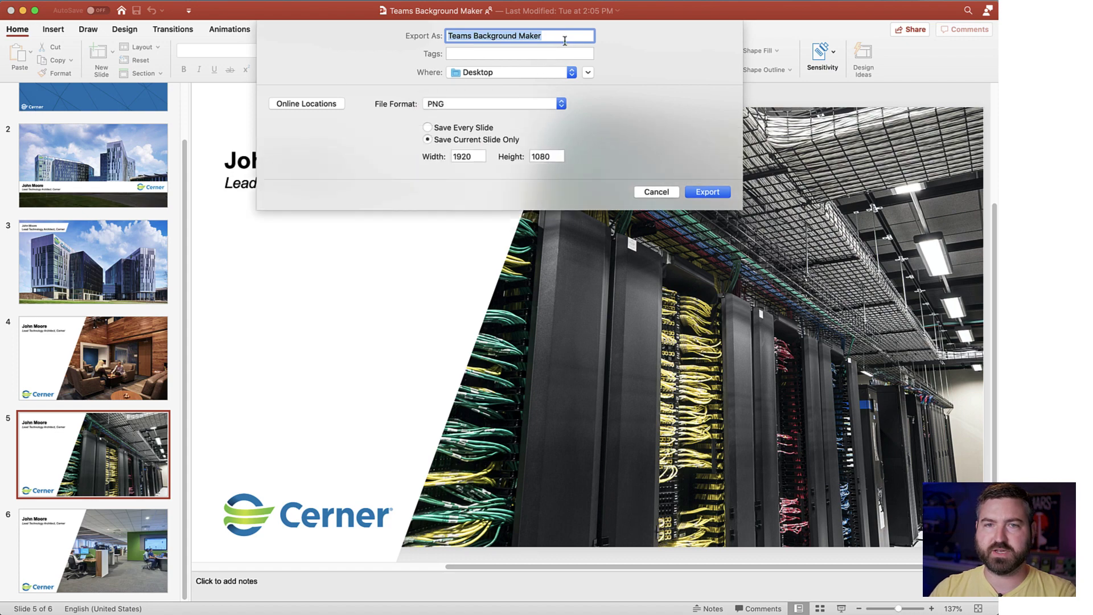
type("Datacenter BG")
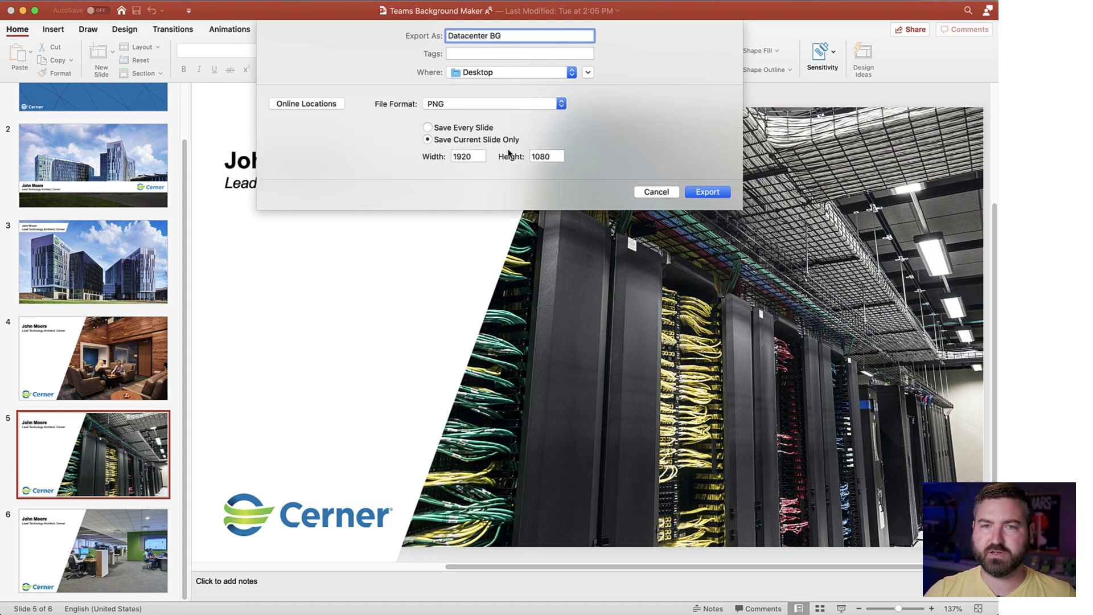
left_click(716, 194)
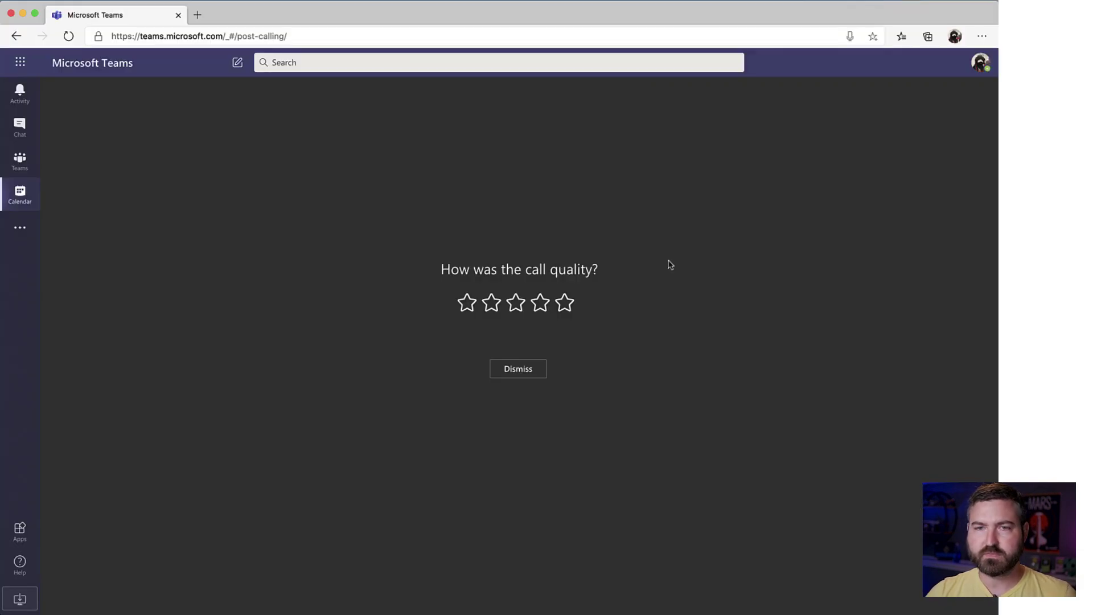
- Upload Datacenter BG.png as a custom Teams background and apply it to the meeting video
left_click(539, 367)
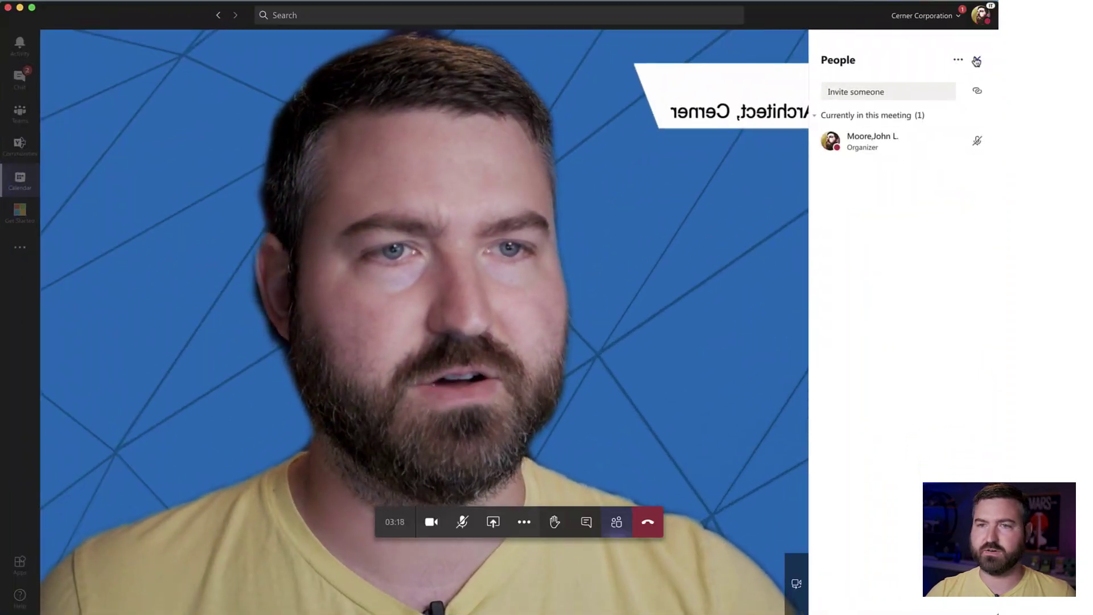
left_click(976, 61)
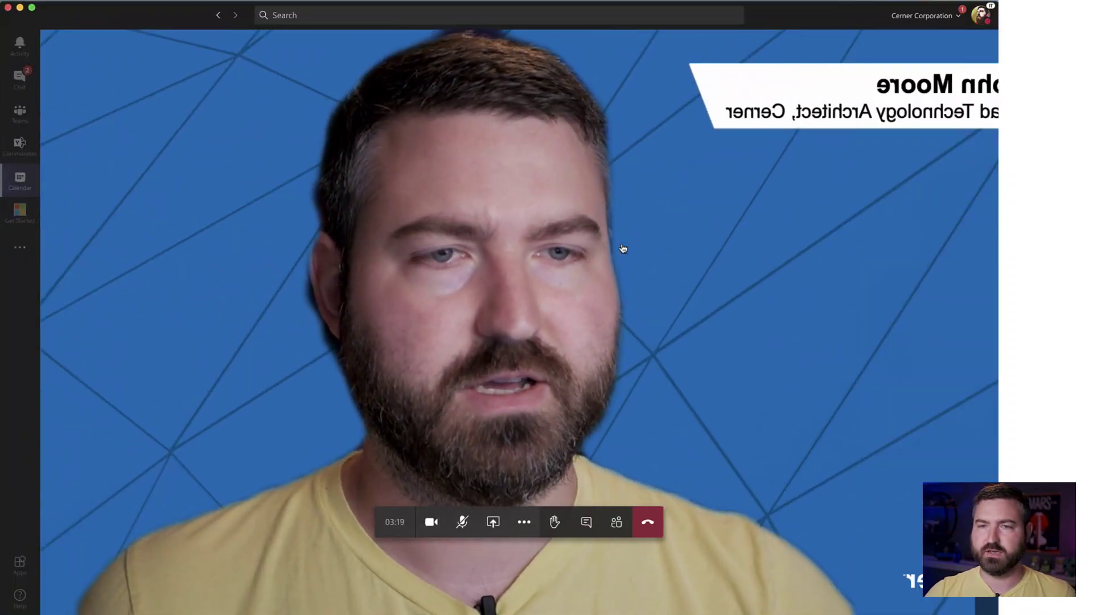
left_click(519, 529)
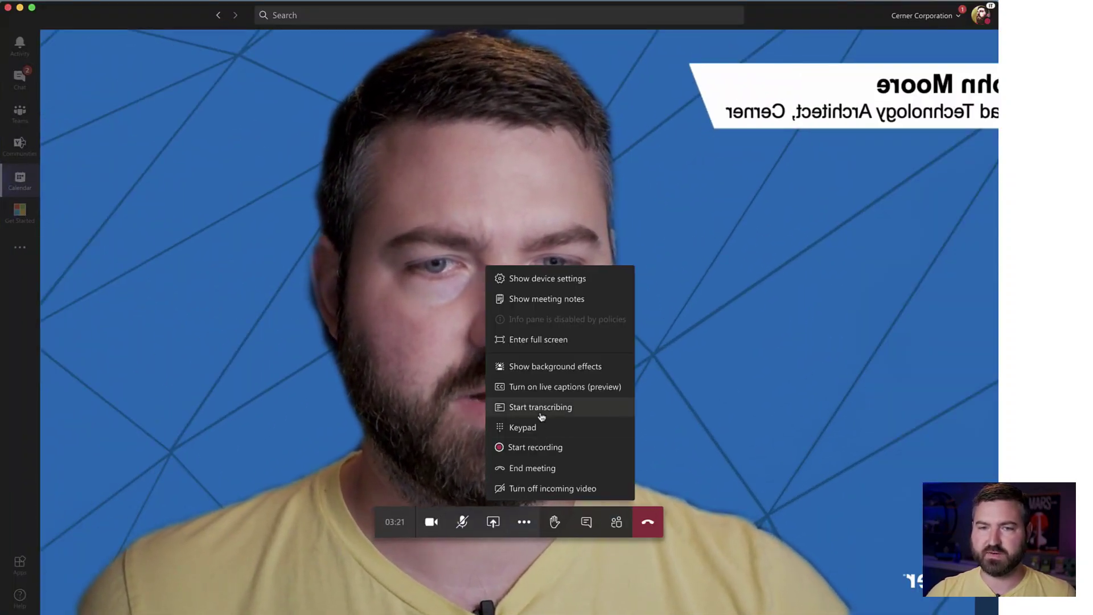
left_click(541, 373)
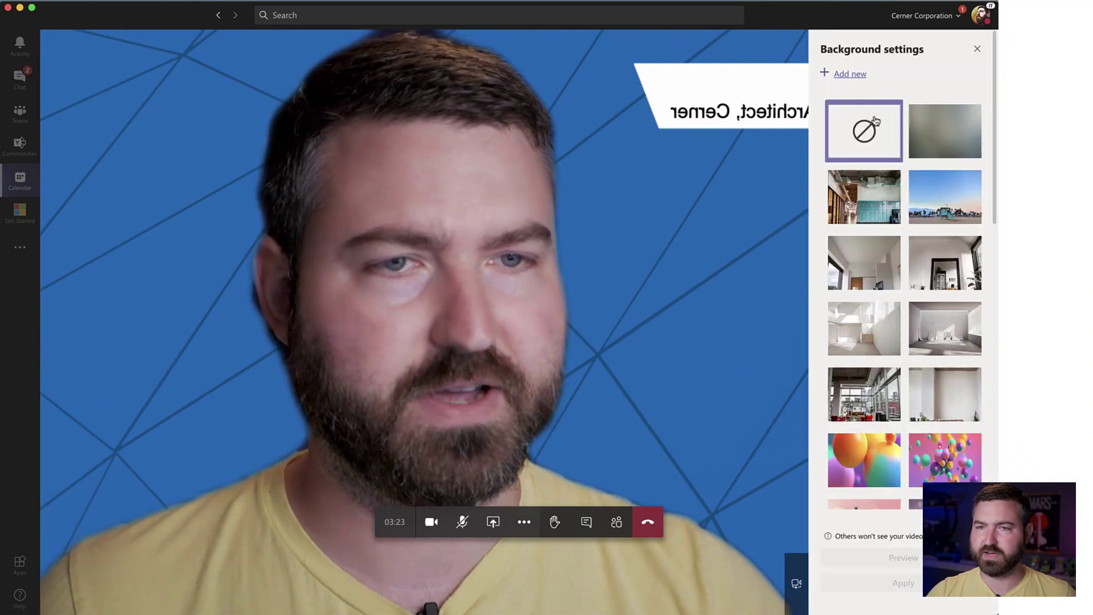
left_click(853, 80)
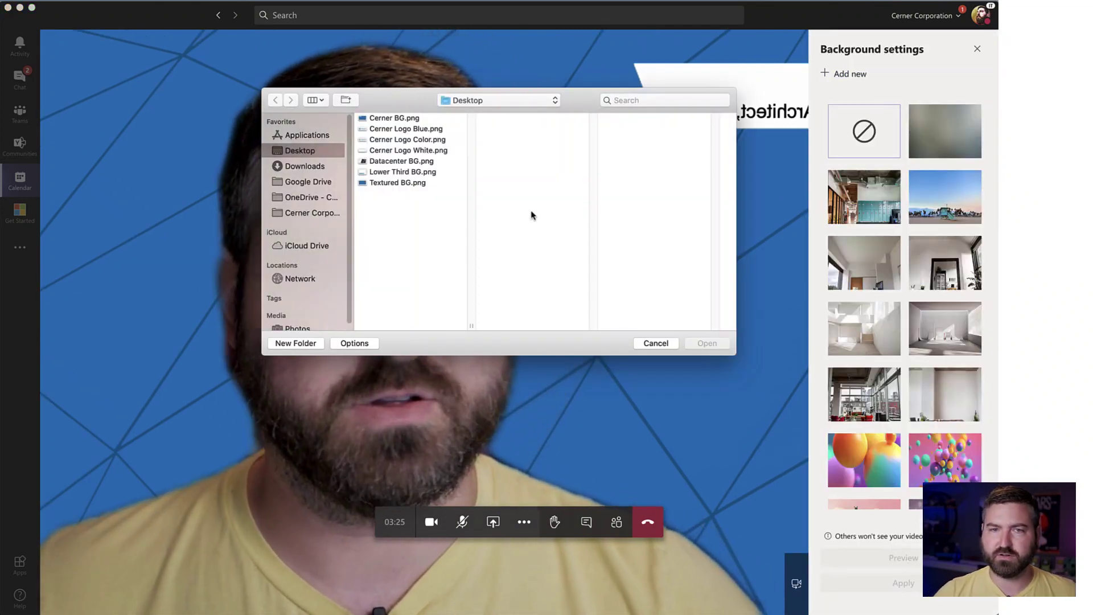
left_click(414, 163)
left_click(707, 343)
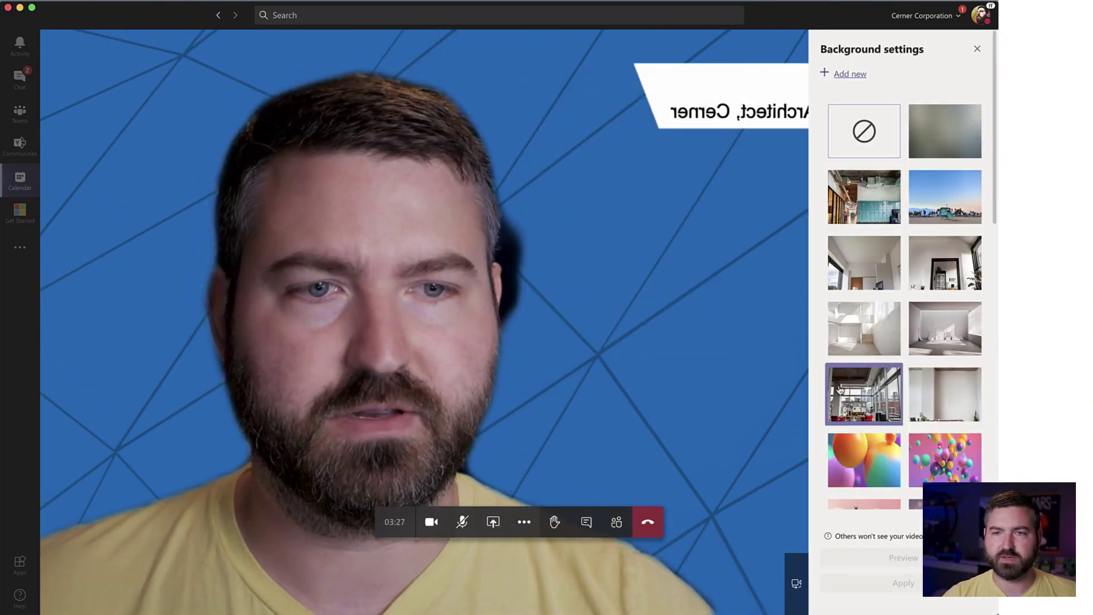
scroll(843, 393, "down", 10)
left_click(944, 476)
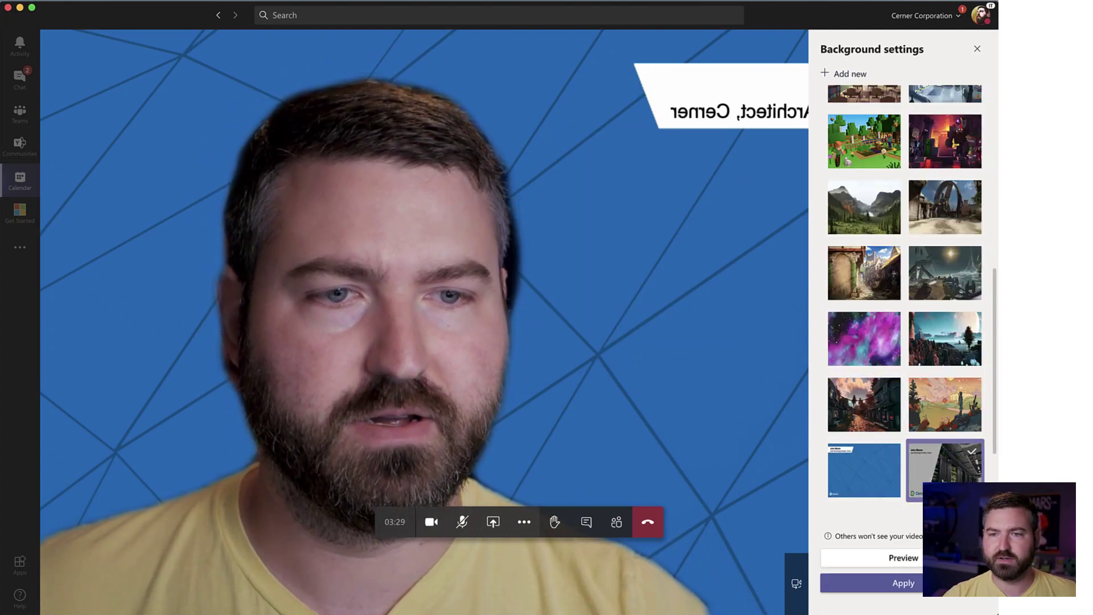
left_click(831, 584)
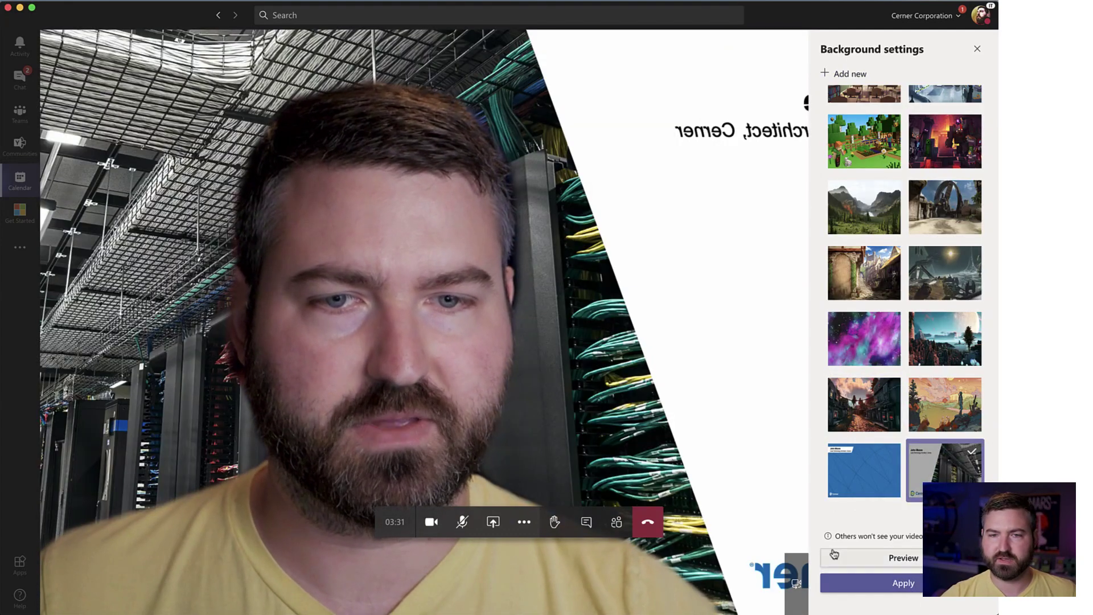
- Invite the second account by its account id, then accept the call in the browser and join
left_click(617, 523)
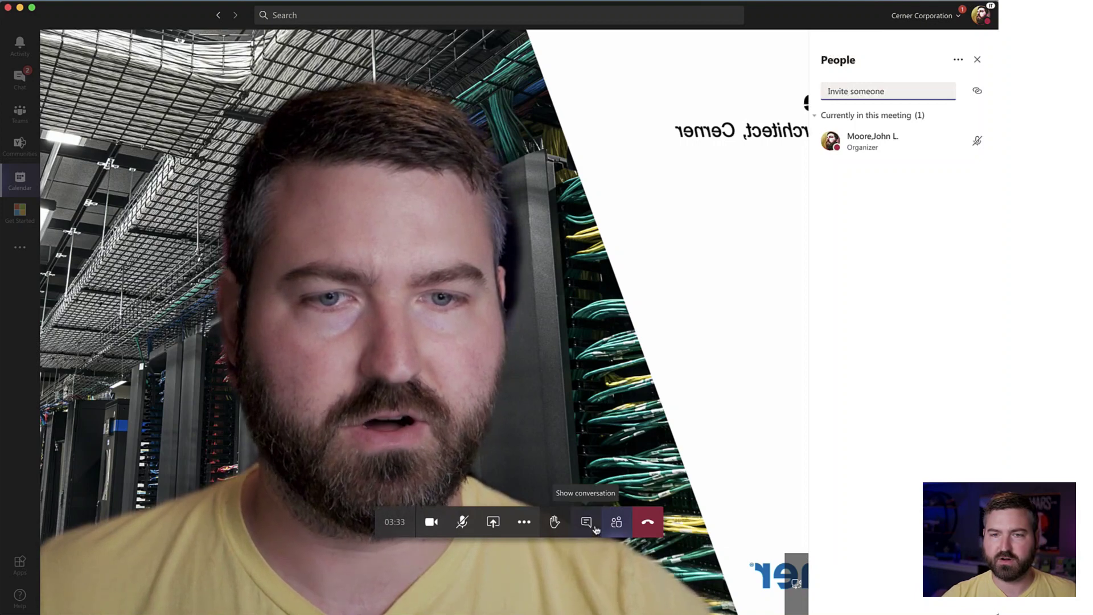
left_click(590, 524)
left_click(607, 526)
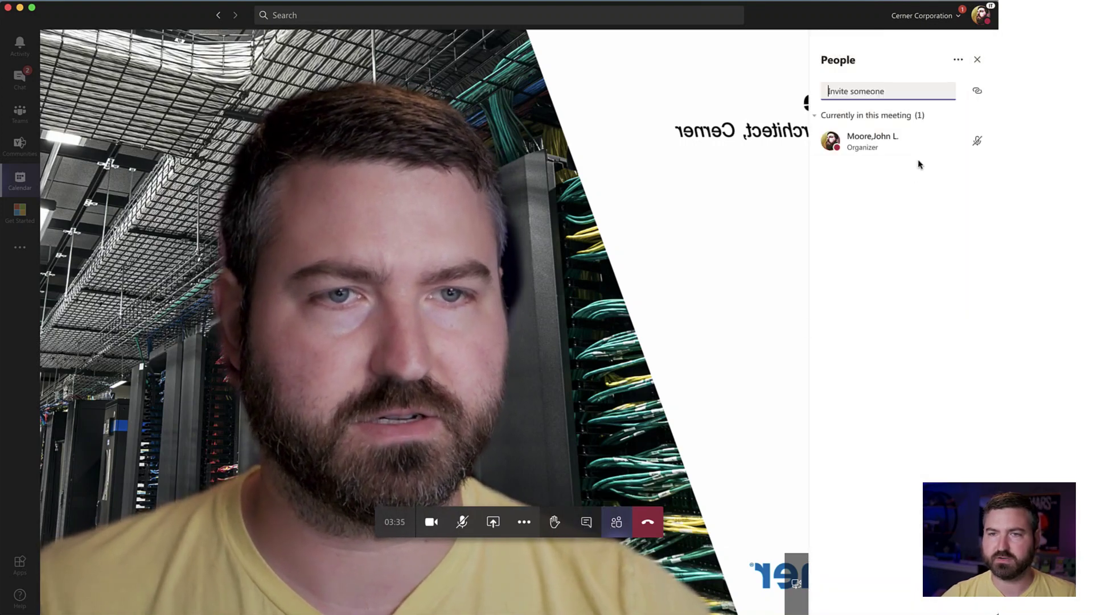
type("jm014558z")
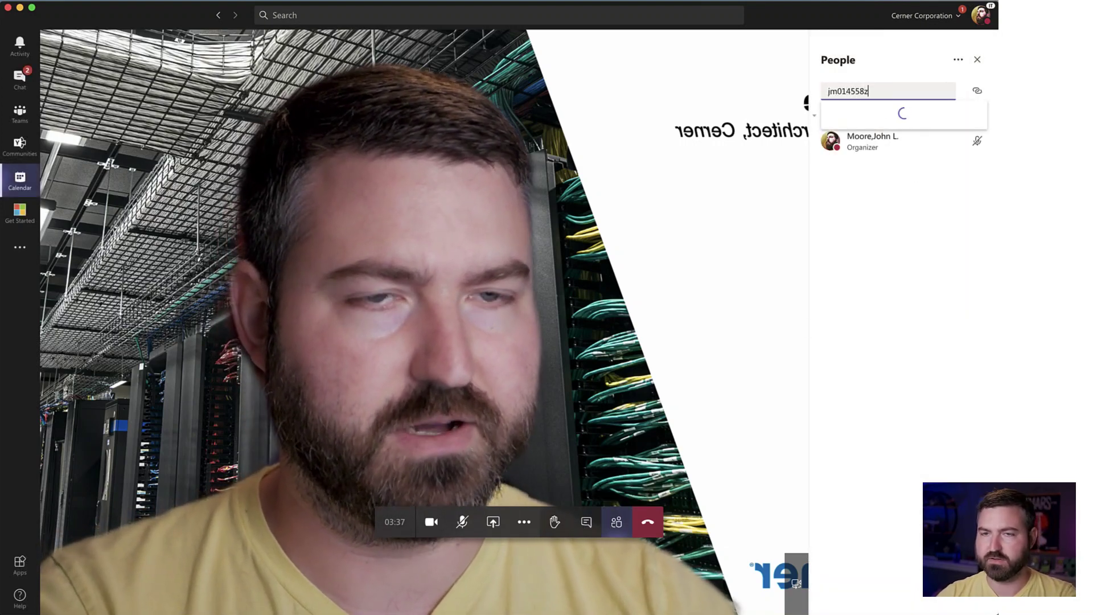
left_click(874, 121)
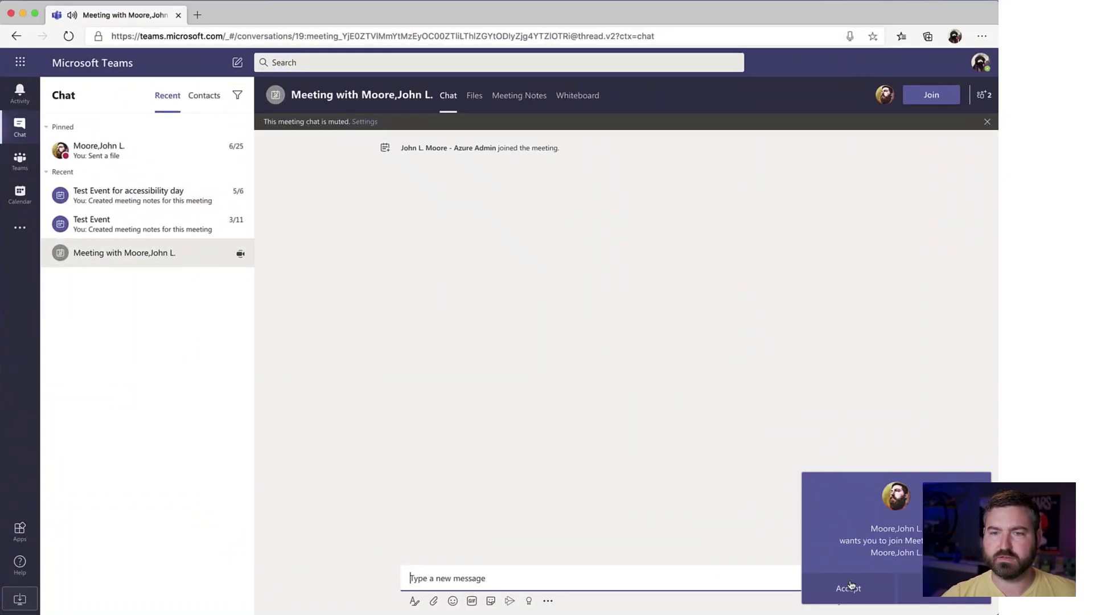
left_click(851, 587)
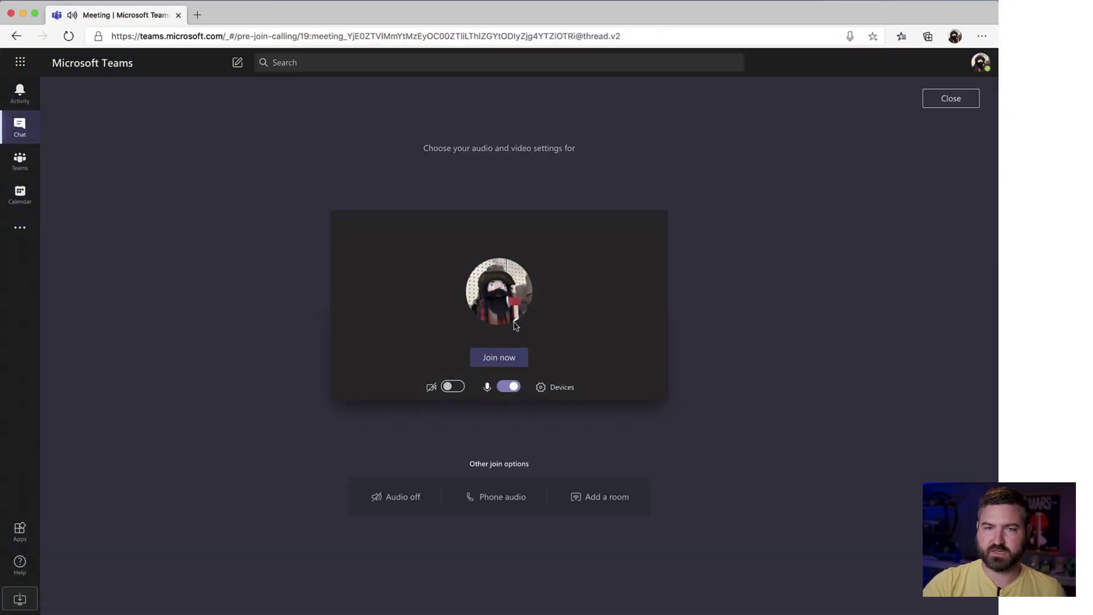
left_click(505, 358)
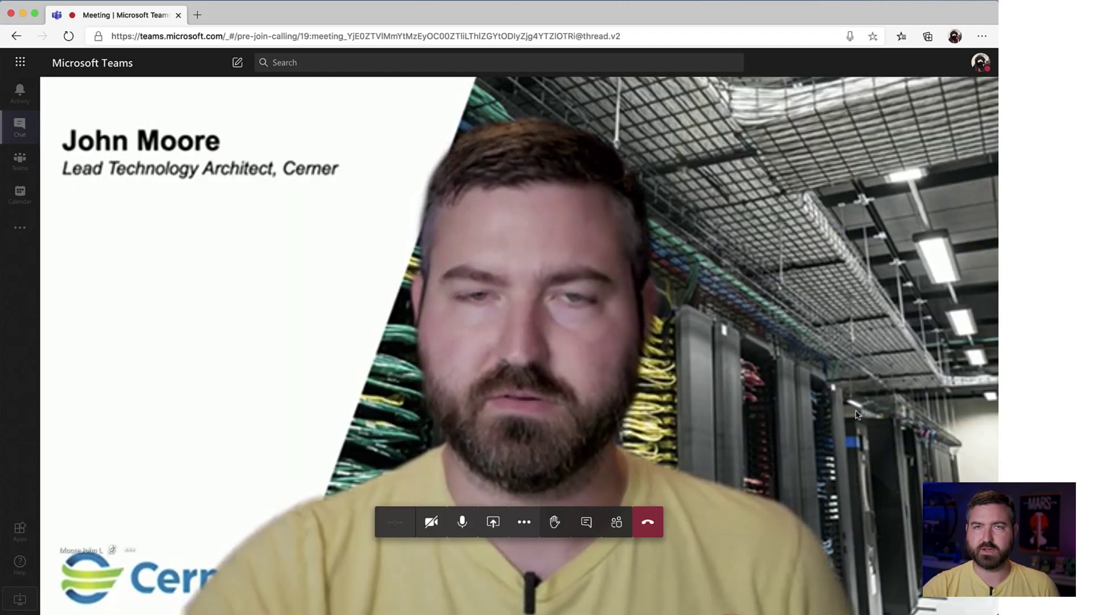